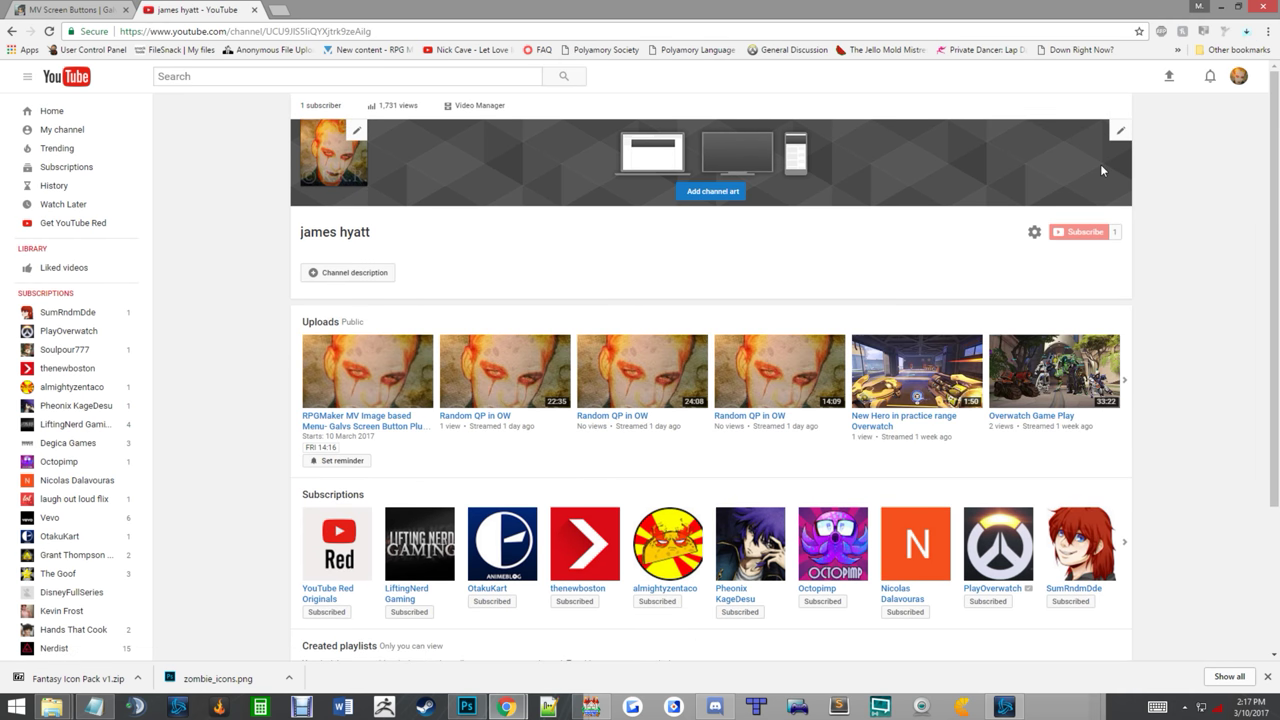
# Step: Check the playback page of the image-based menu live stream and return to the MV Screen Buttons page
pyautogui.press('alt')
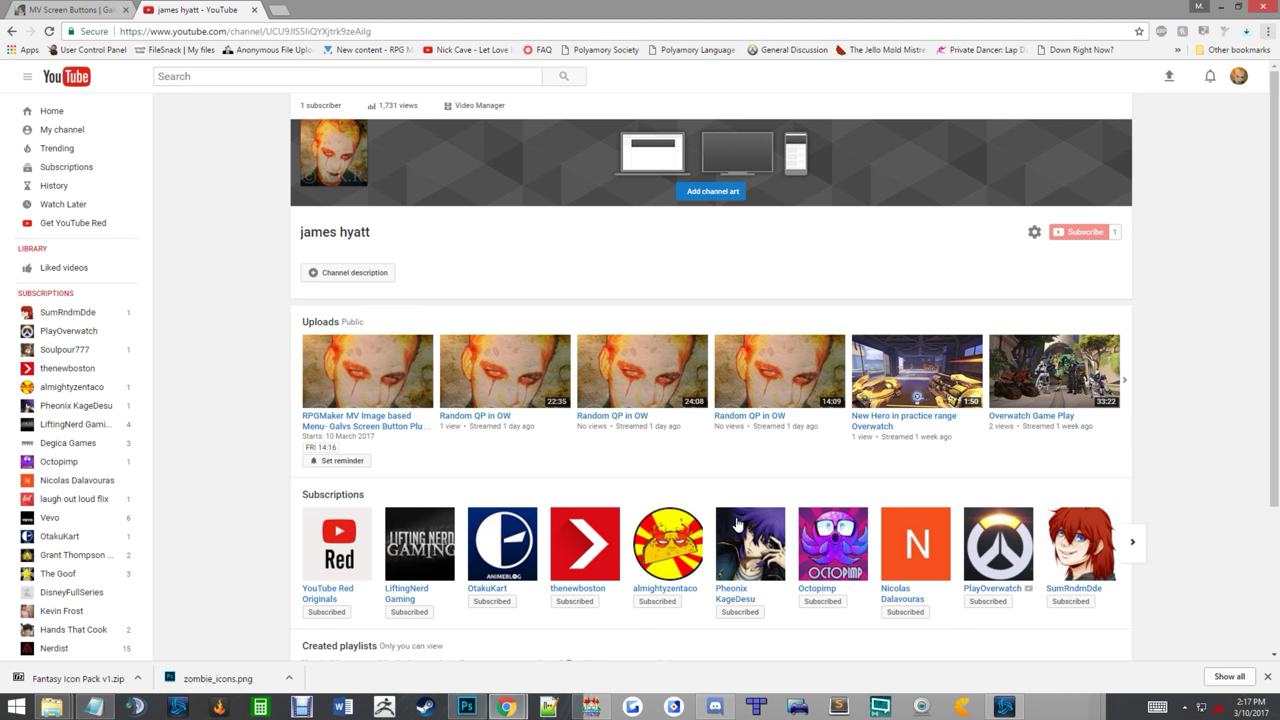
pyautogui.click(343, 426)
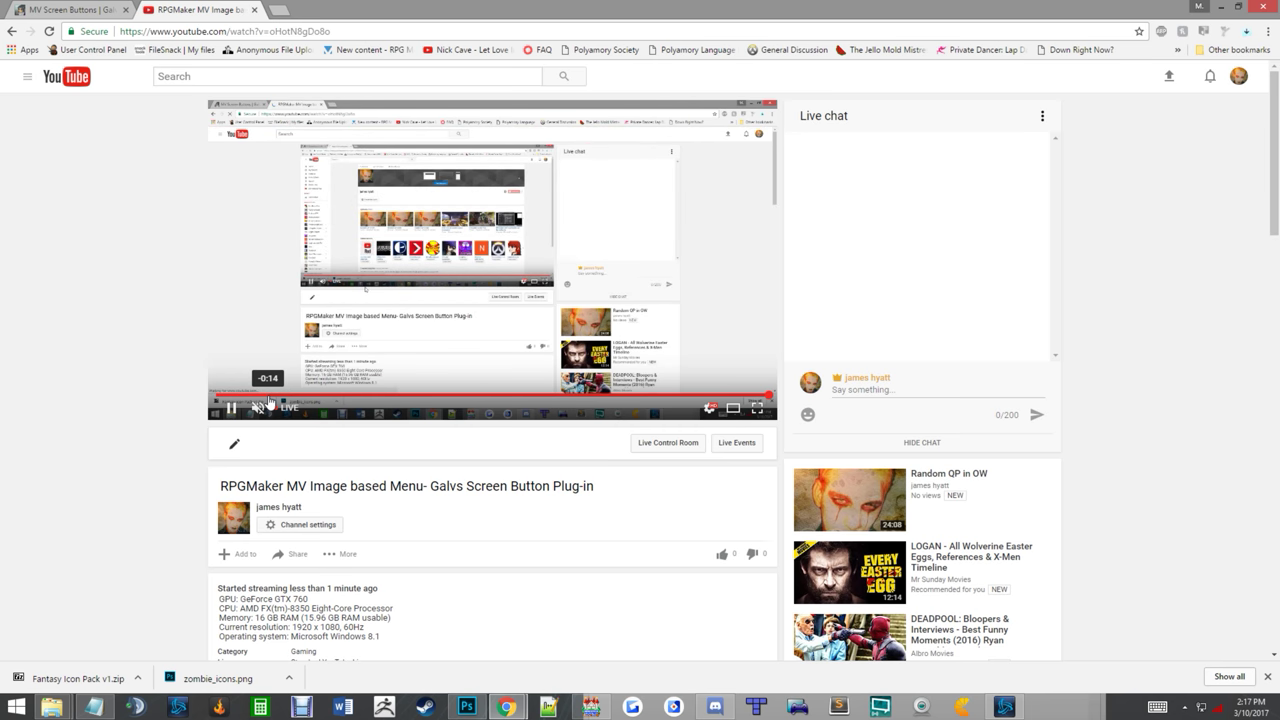
pyautogui.hotkey('ctrl', 'shift', 'Tab')
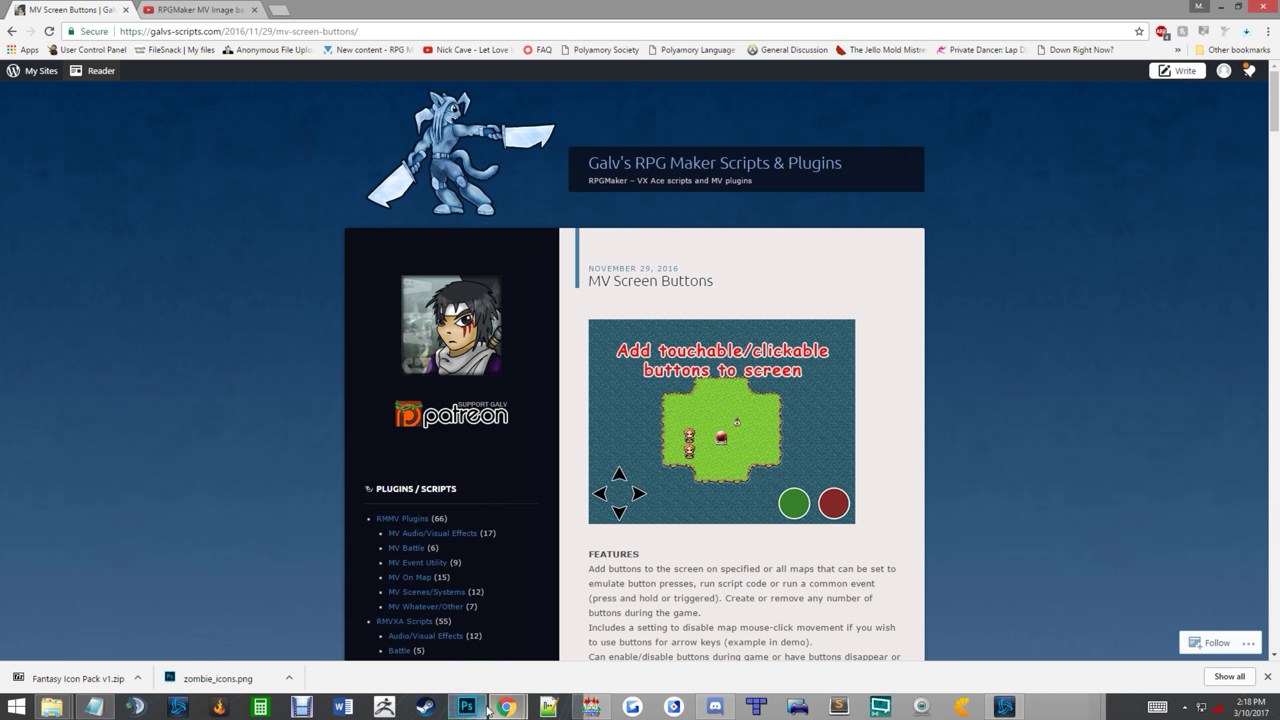
# Step: Switch to RPG Maker MV, playtest the TouchMenu-ImageBased project and start a new game
pyautogui.click(591, 707)
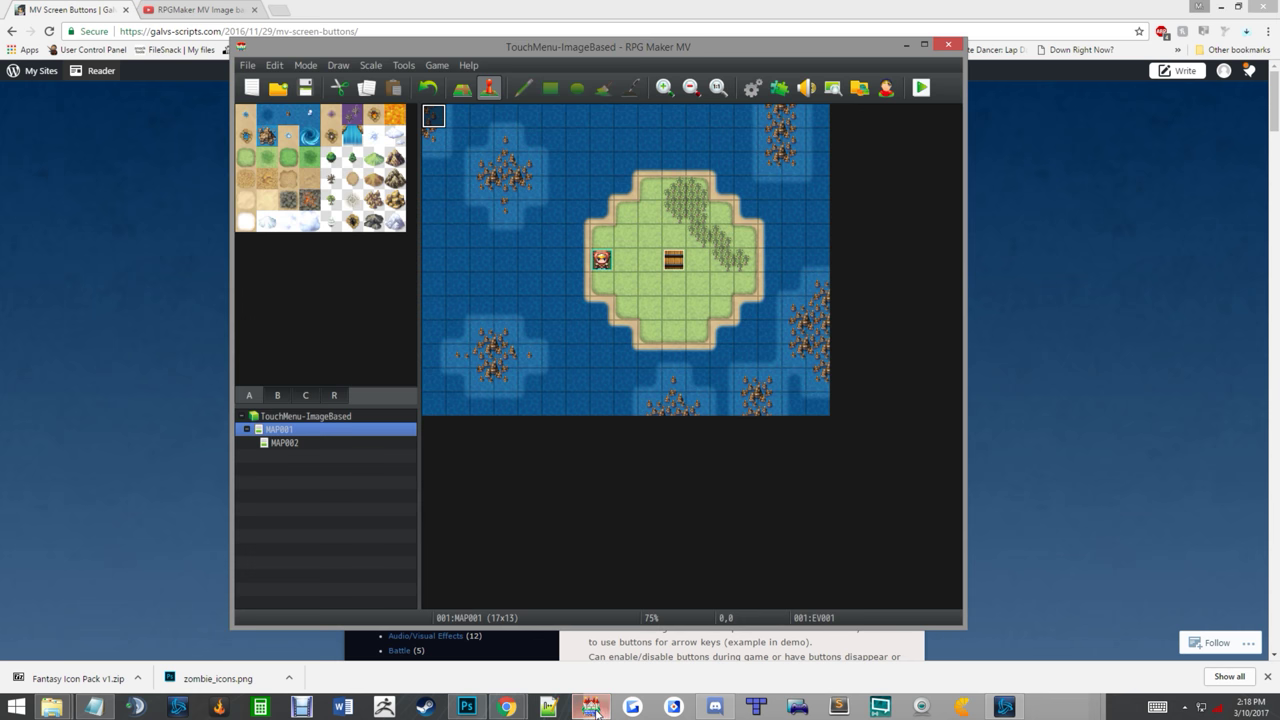
pyautogui.click(921, 87)
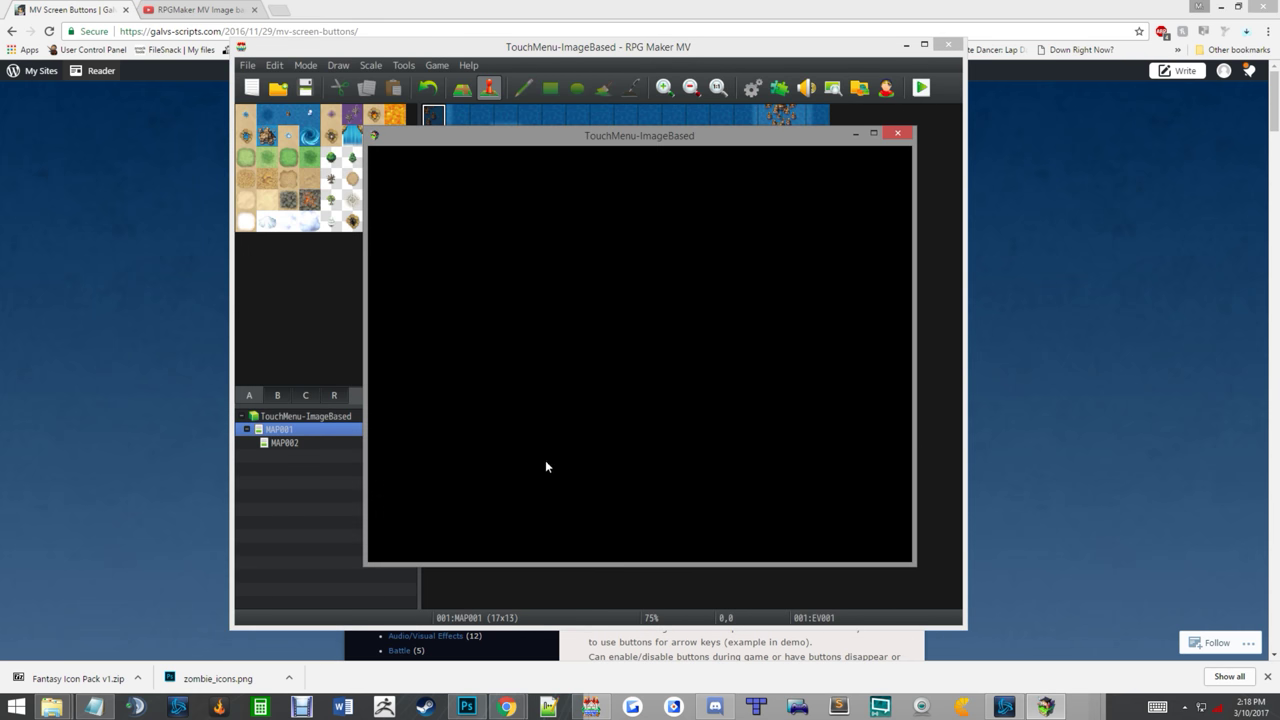
pyautogui.click(624, 418)
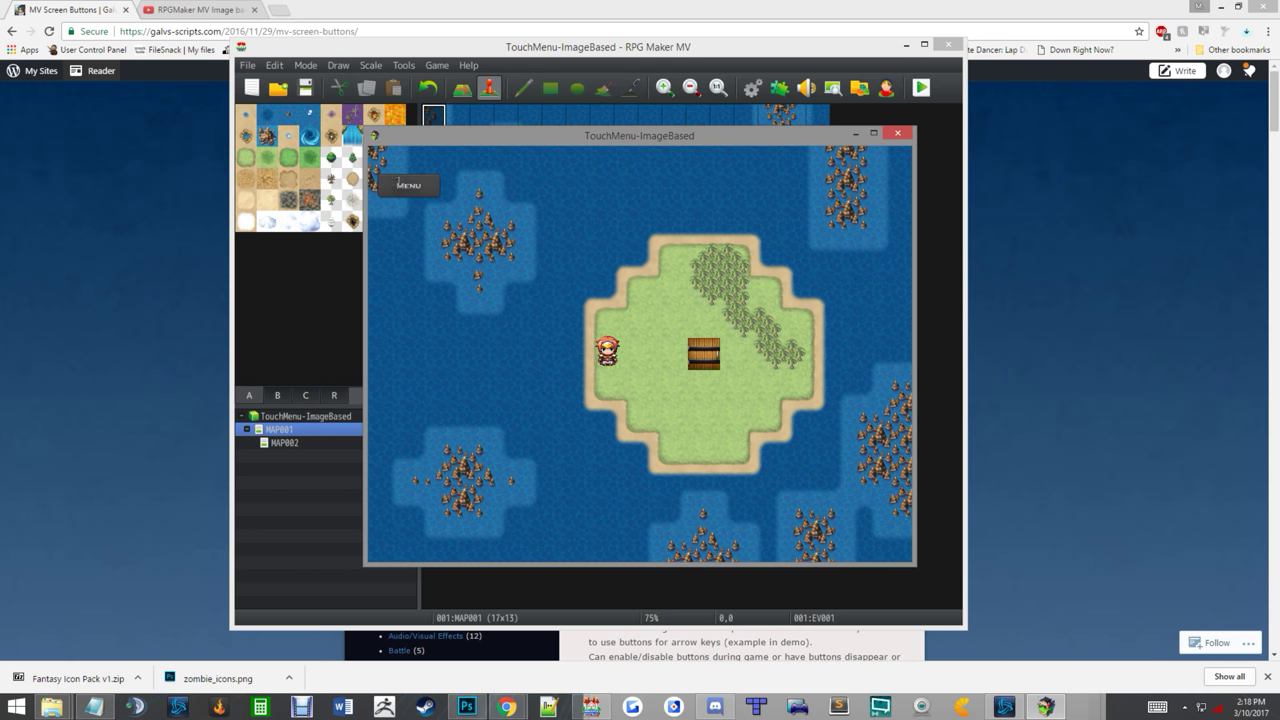
# Step: Test the in-game menu's Gear submenu by viewing the Item and Equip screens, and return to the main menu buttons
pyautogui.click(408, 186)
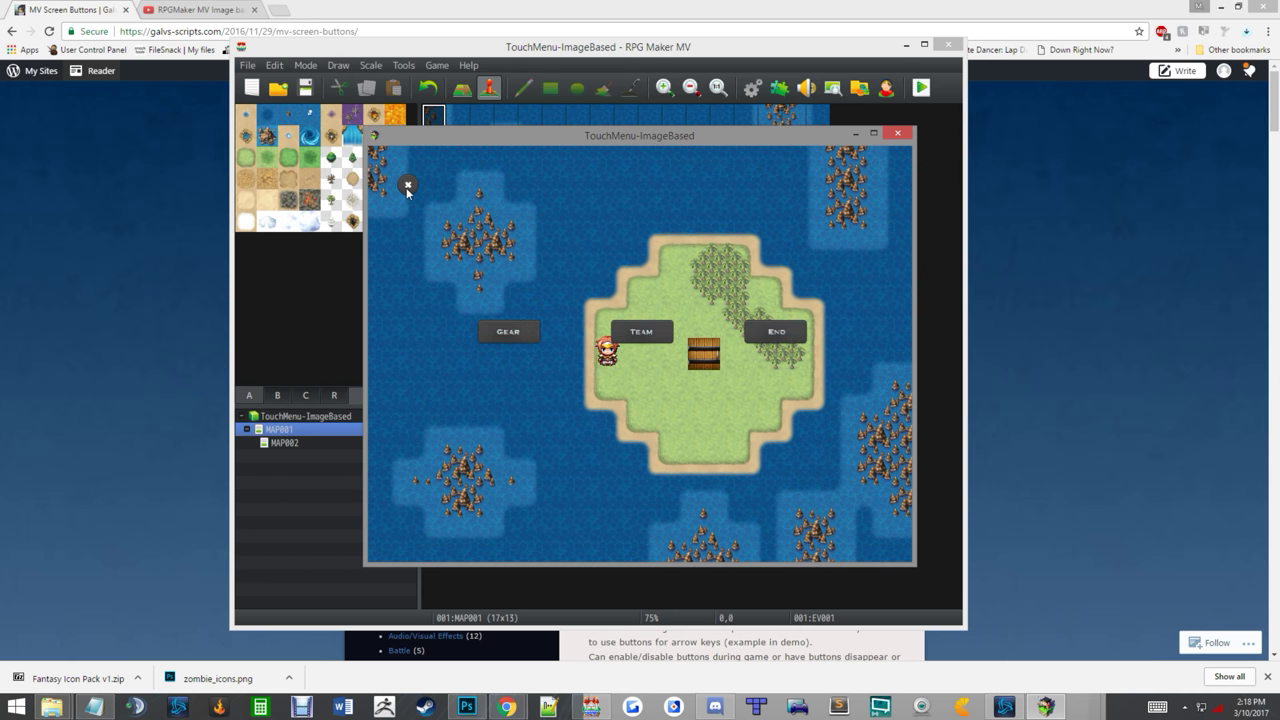
pyautogui.click(511, 333)
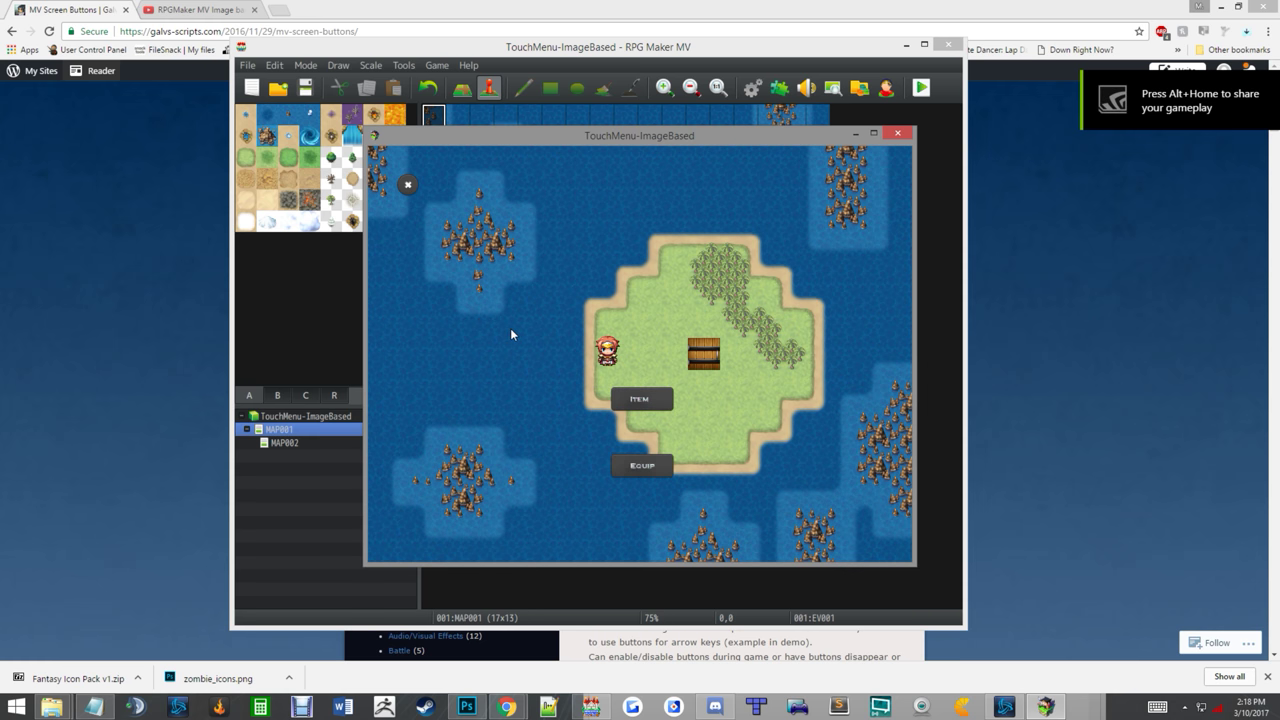
pyautogui.click(632, 400)
pyautogui.rightClick(636, 358)
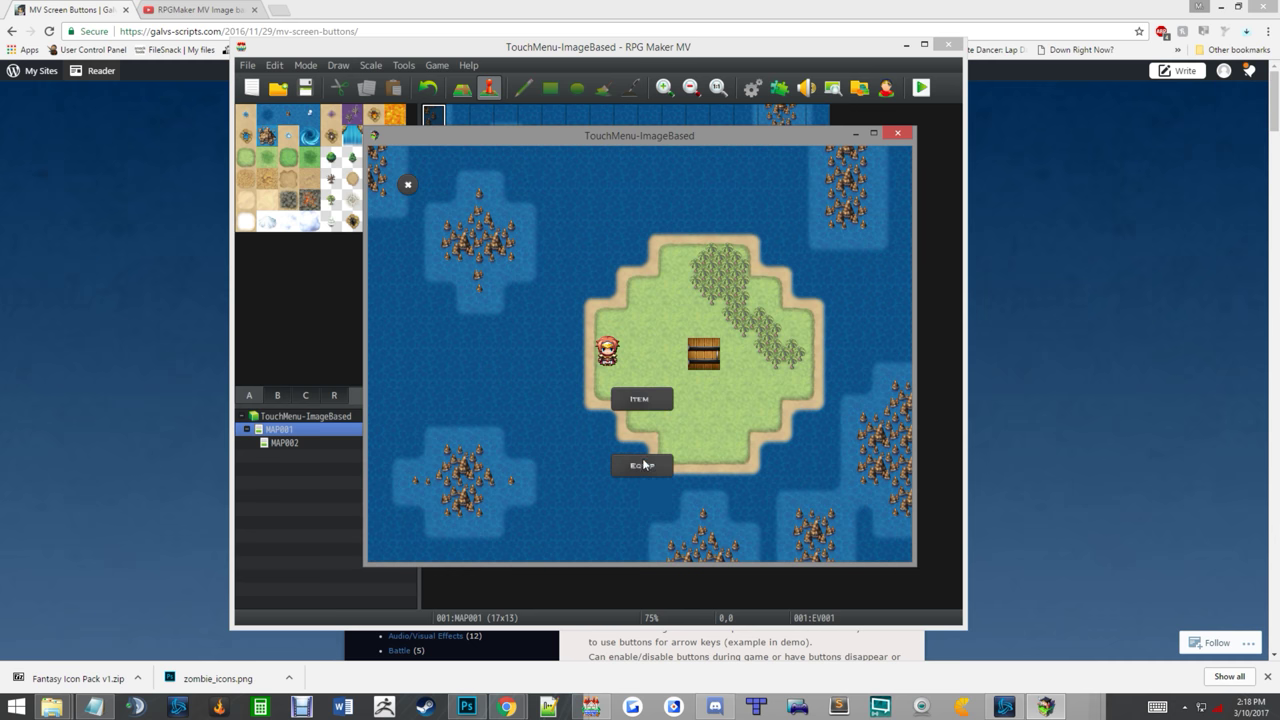
pyautogui.click(642, 465)
pyautogui.rightClick(603, 427)
pyautogui.click(408, 184)
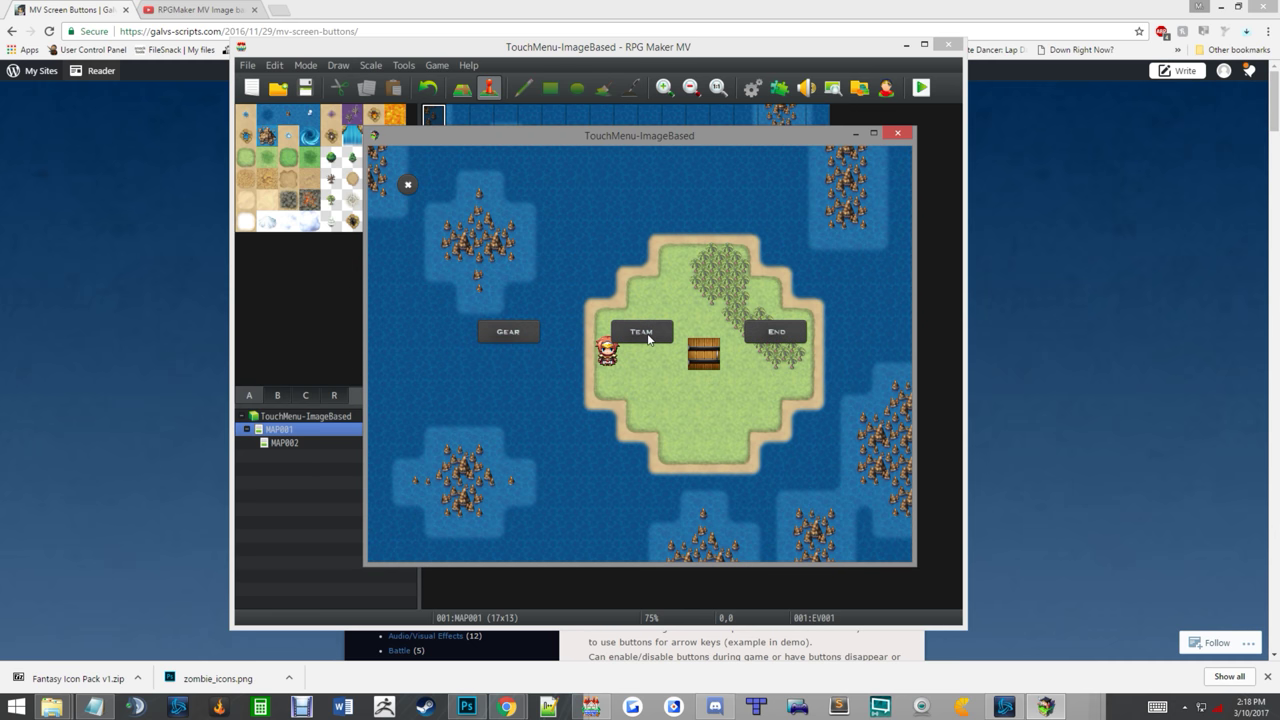
# Step: Test the Team submenu by viewing its Skill screen, and close the in-game menu
pyautogui.click(646, 334)
pyautogui.click(648, 396)
pyautogui.rightClick(622, 422)
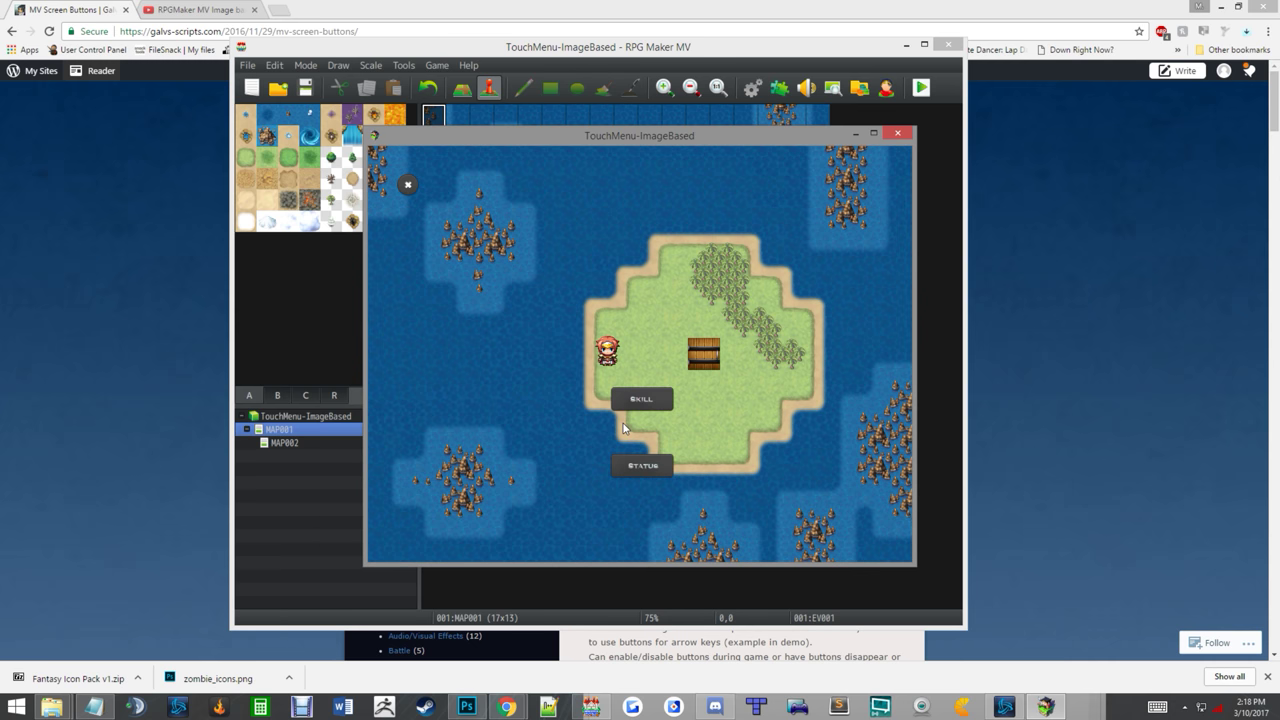
pyautogui.click(408, 184)
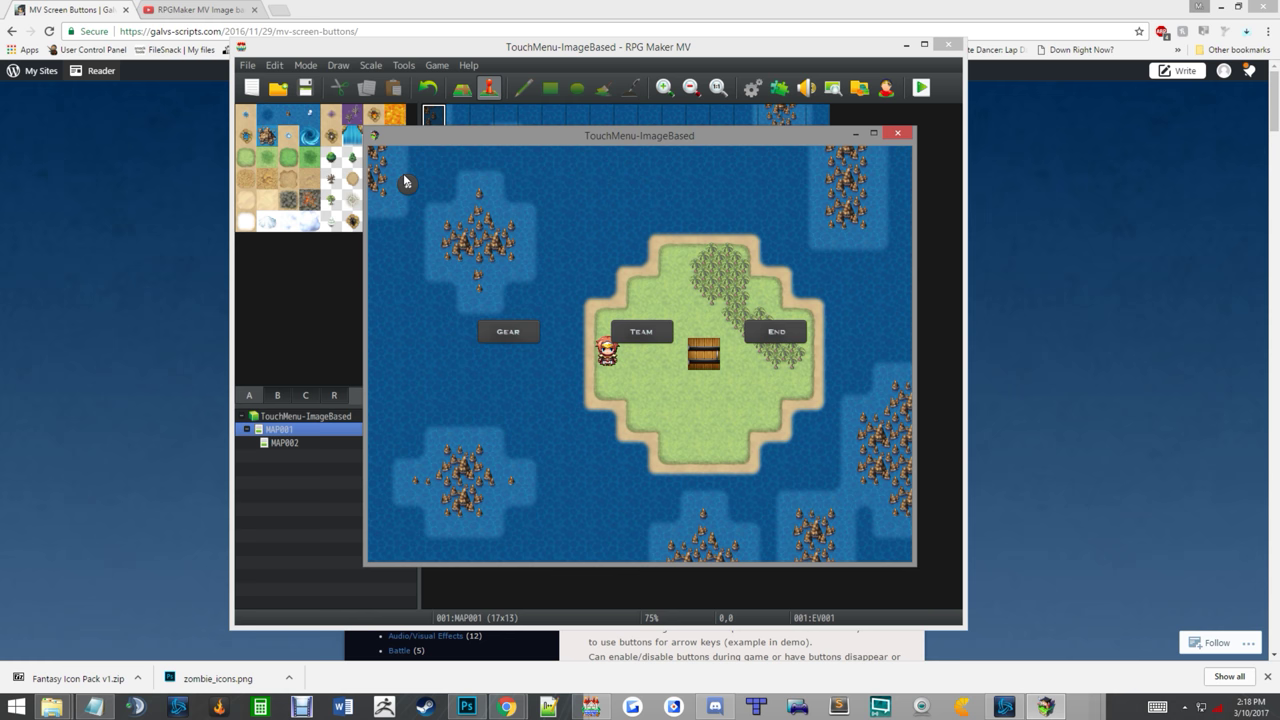
pyautogui.click(408, 186)
# Step: Walk the character through the wooden transfer tile, test Gear's Item screen on the castle map and end the playtest
pyautogui.click(697, 360)
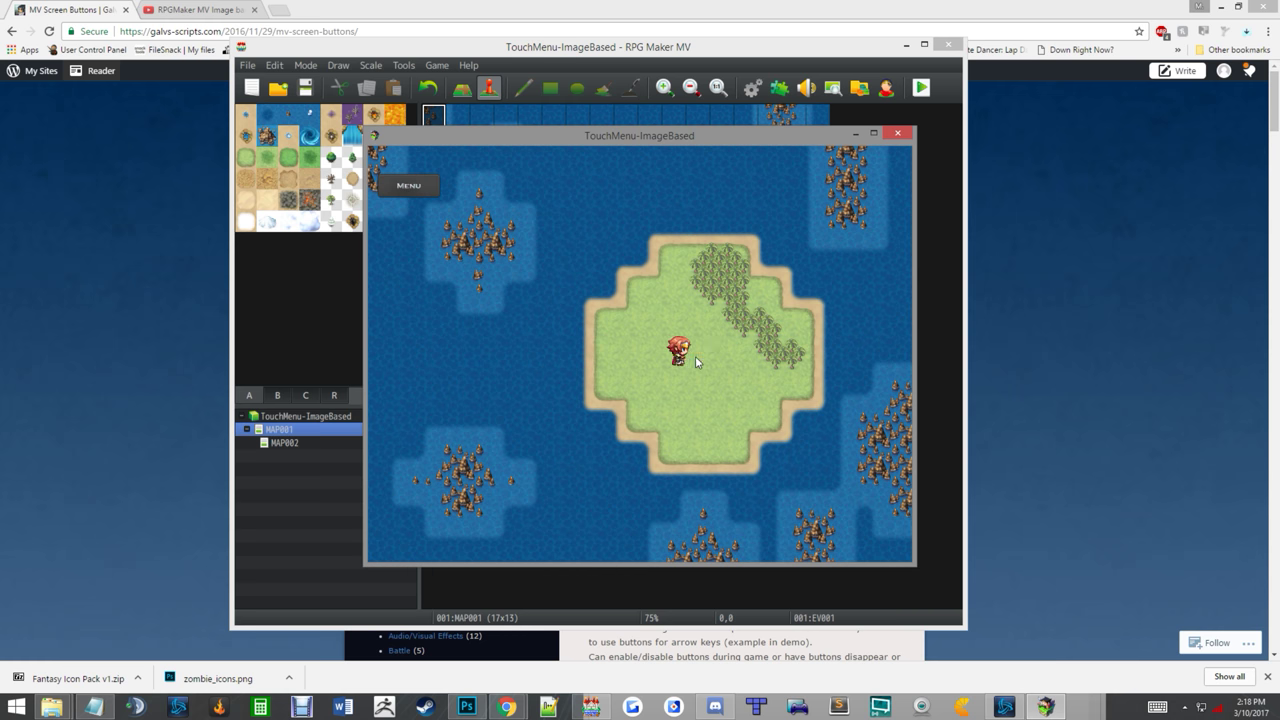
pyautogui.click(668, 350)
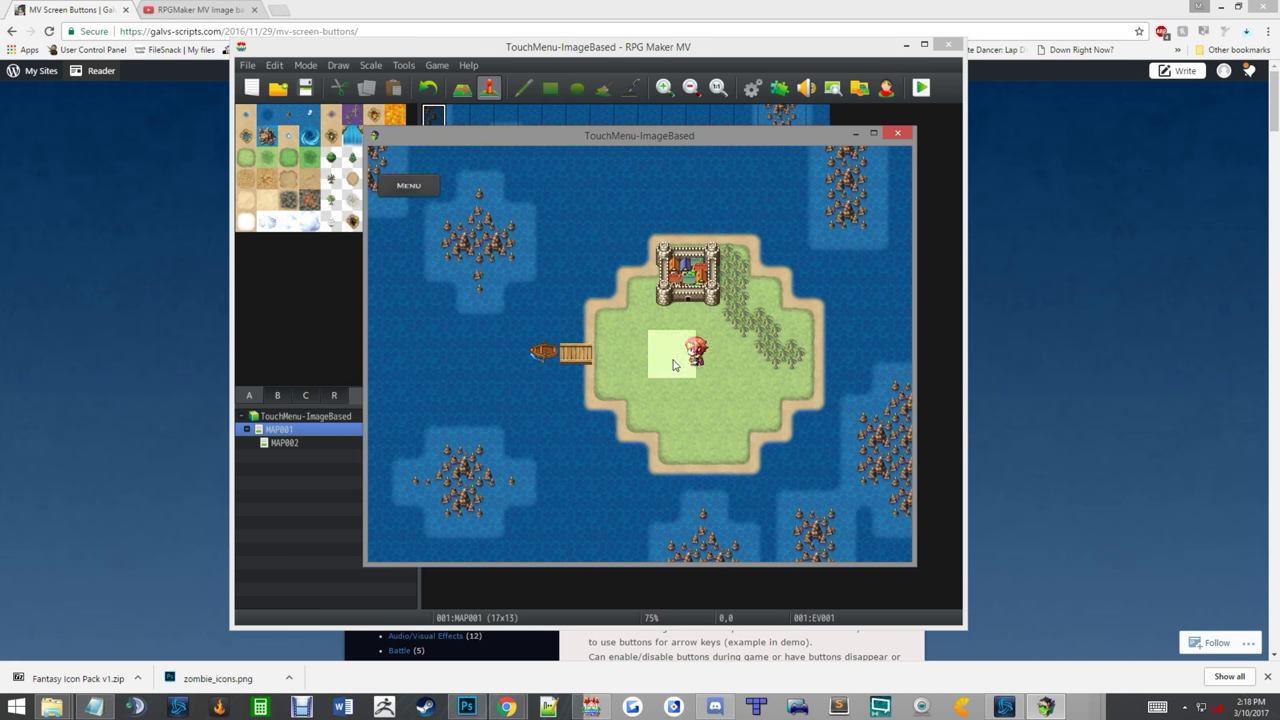
pyautogui.click(412, 188)
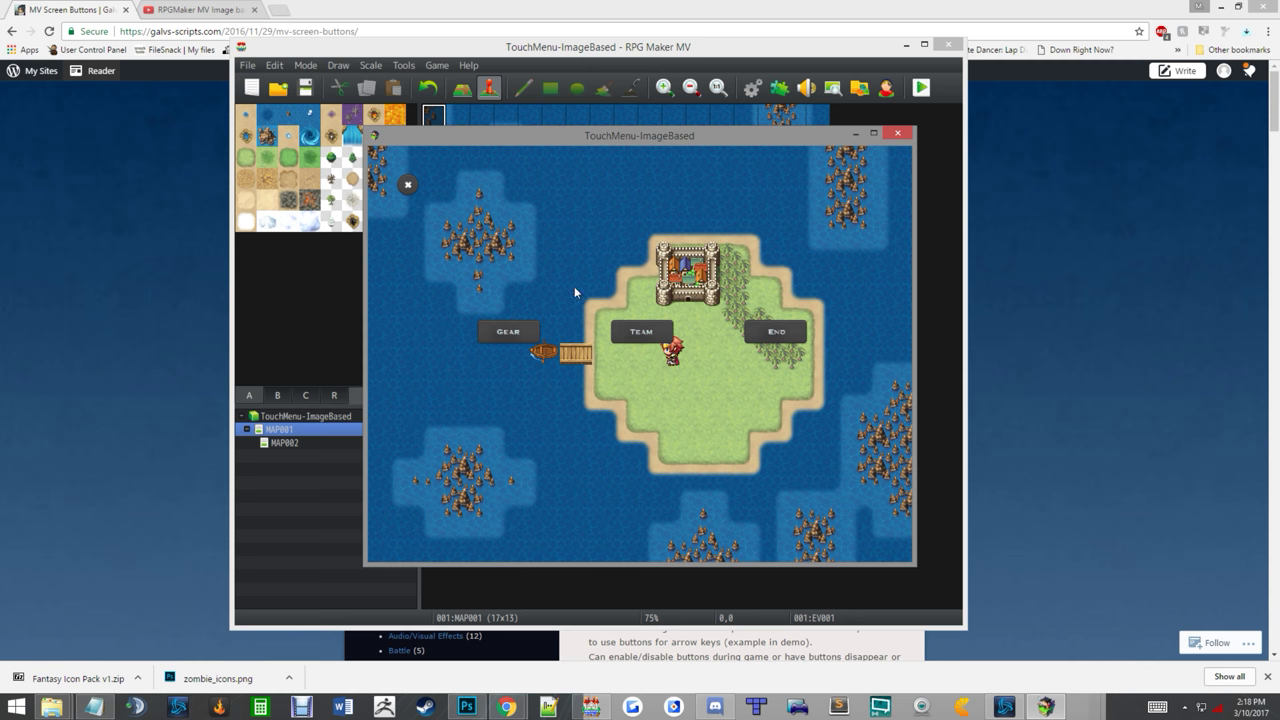
pyautogui.click(516, 335)
pyautogui.click(667, 408)
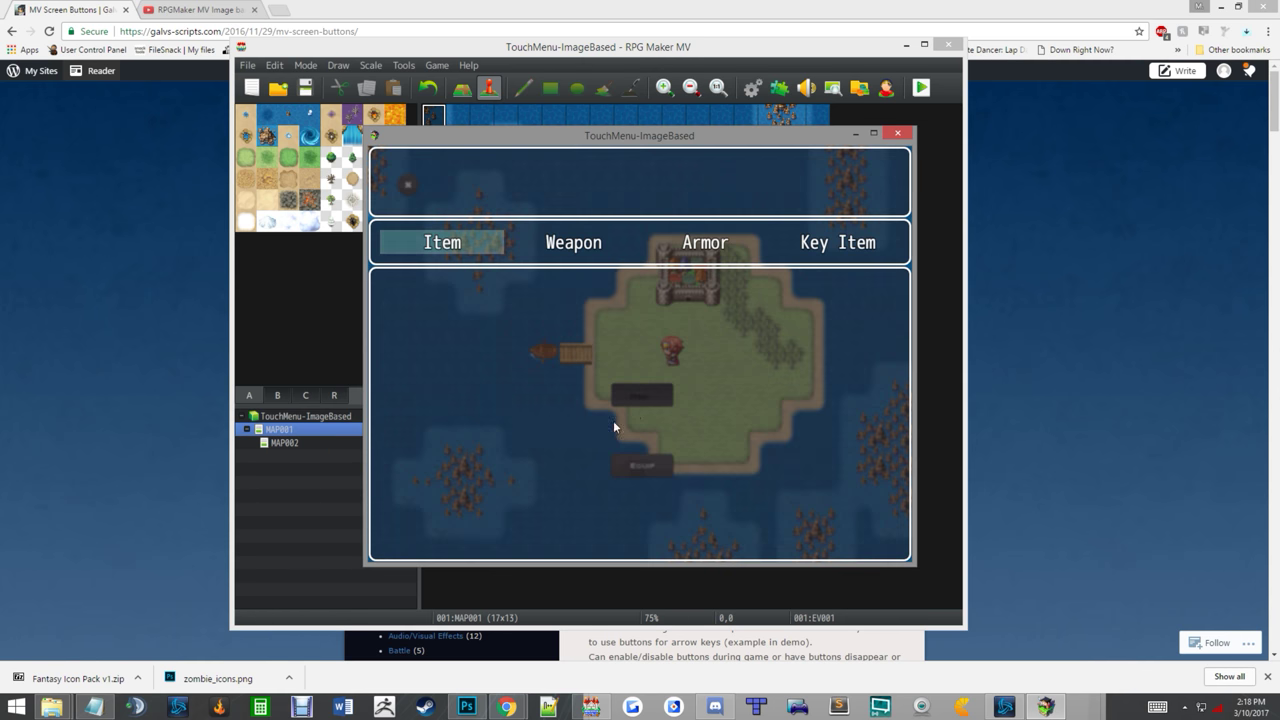
pyautogui.rightClick(574, 374)
pyautogui.click(408, 184)
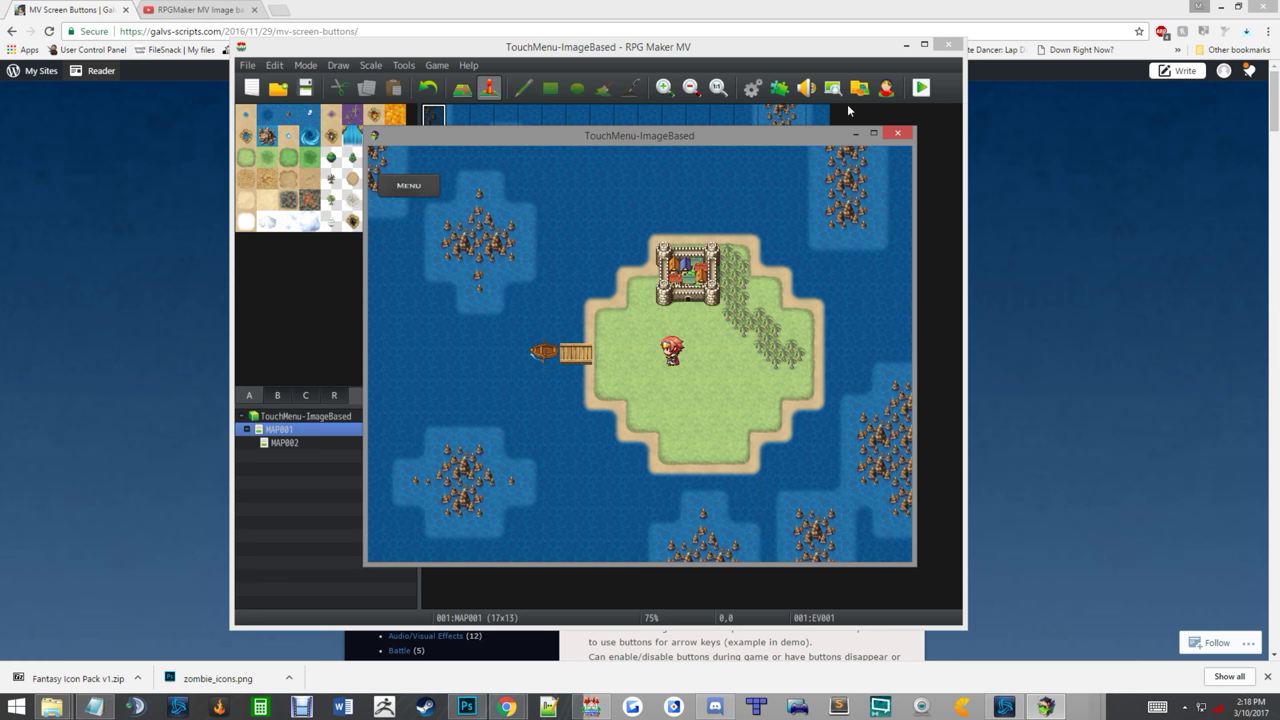
pyautogui.click(899, 136)
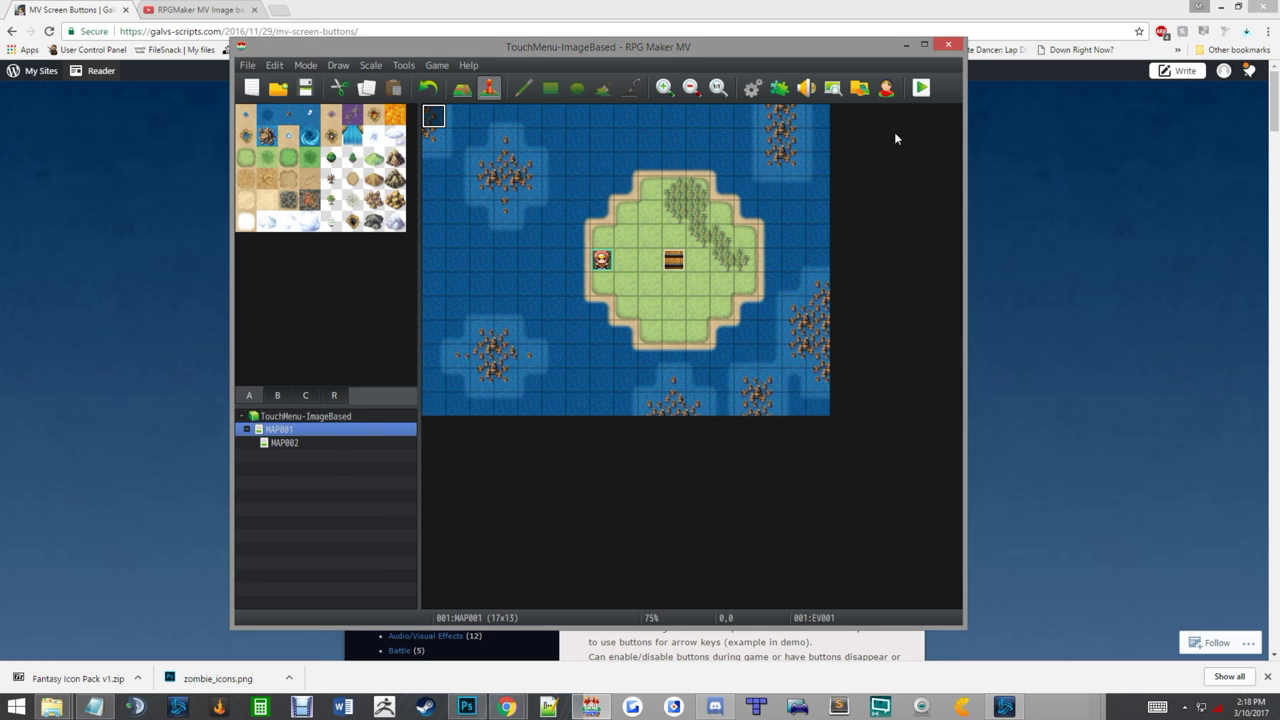
# Step: Examine both pages of the event in MAP001's corner tile and close it without changes
pyautogui.doubleClick(428, 116)
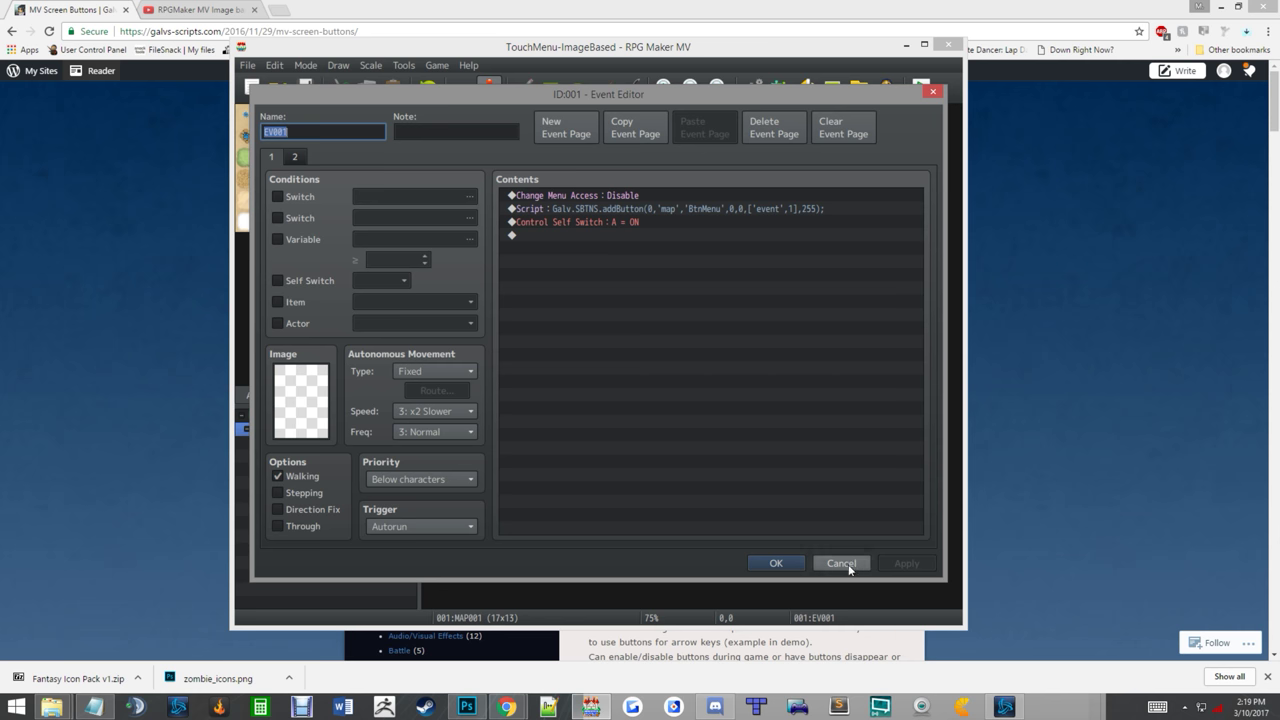
pyautogui.click(294, 157)
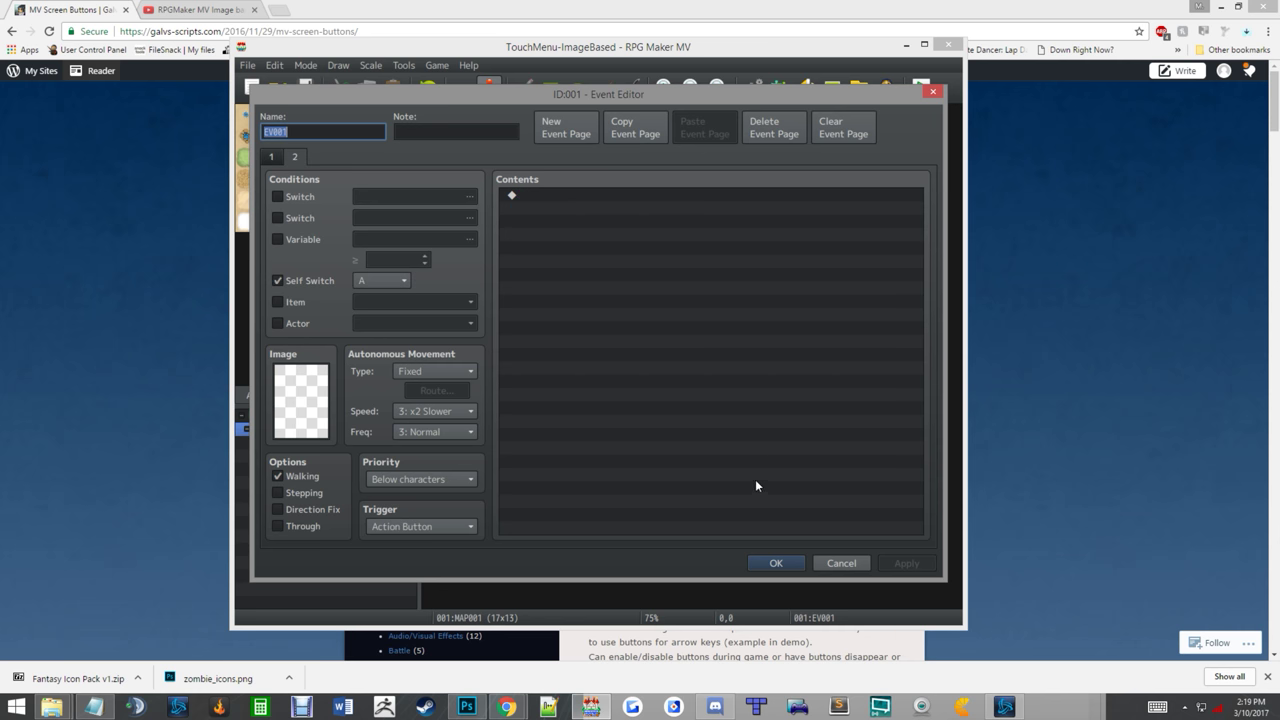
pyautogui.click(843, 564)
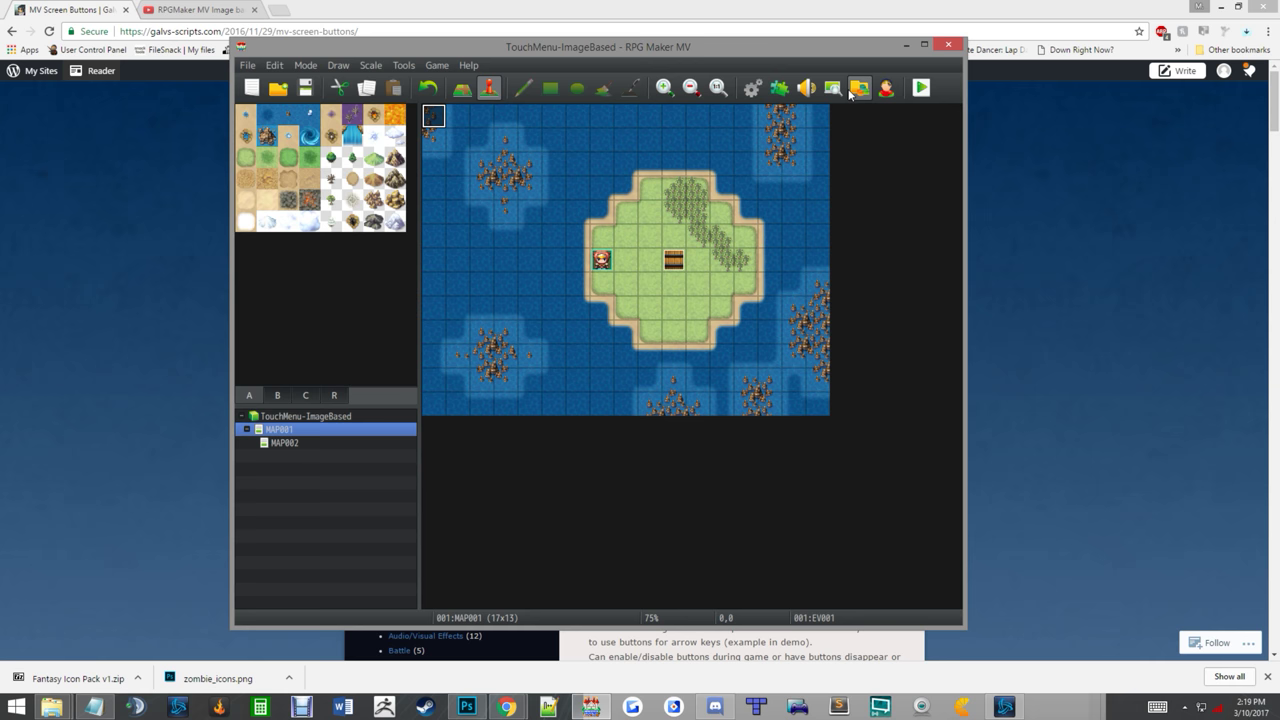
# Step: Open the Galv_ScreenButtons plugin's help from the plugin list and skim it through to the example script calls
pyautogui.click(779, 88)
pyautogui.doubleClick(573, 168)
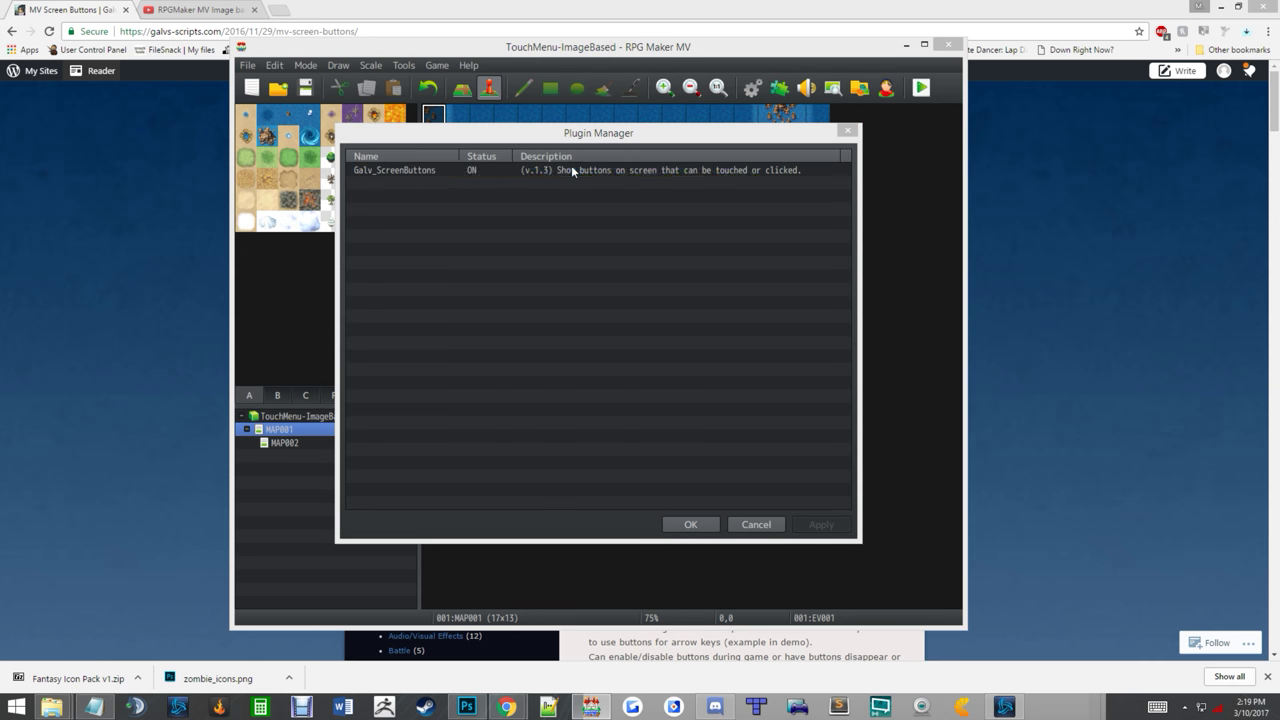
pyautogui.click(676, 235)
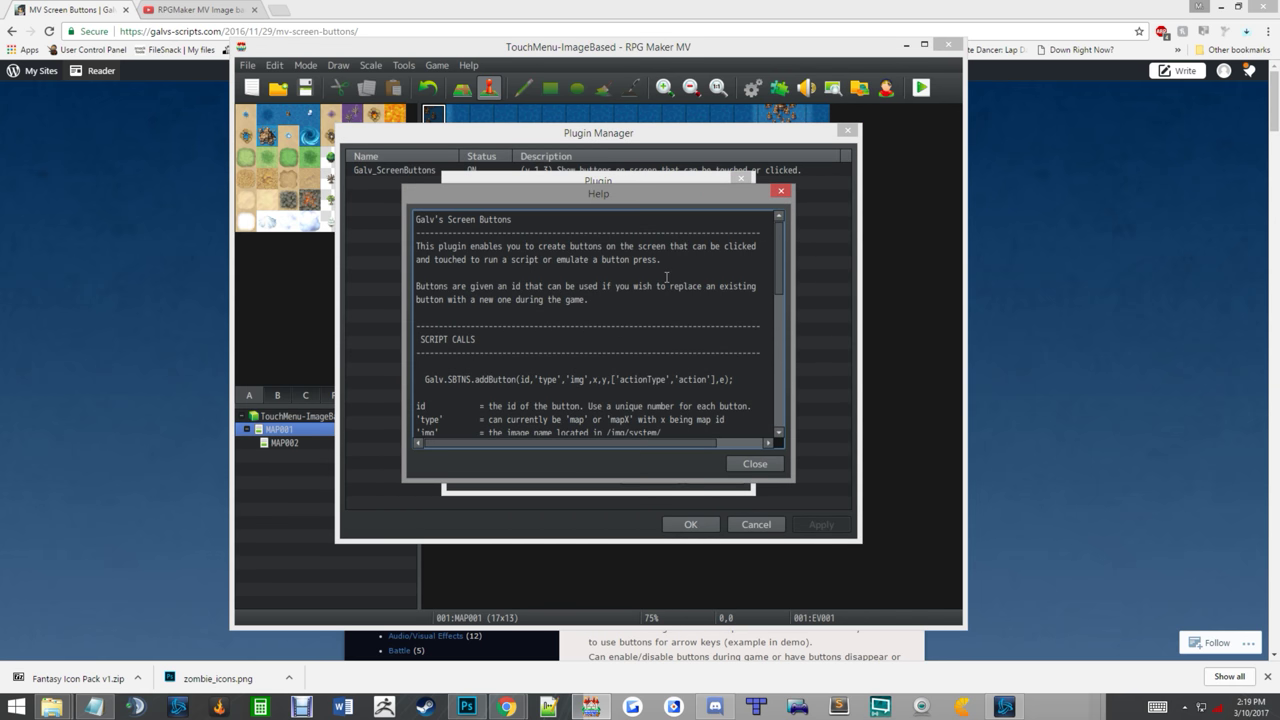
pyautogui.scroll(-10, 667, 277)
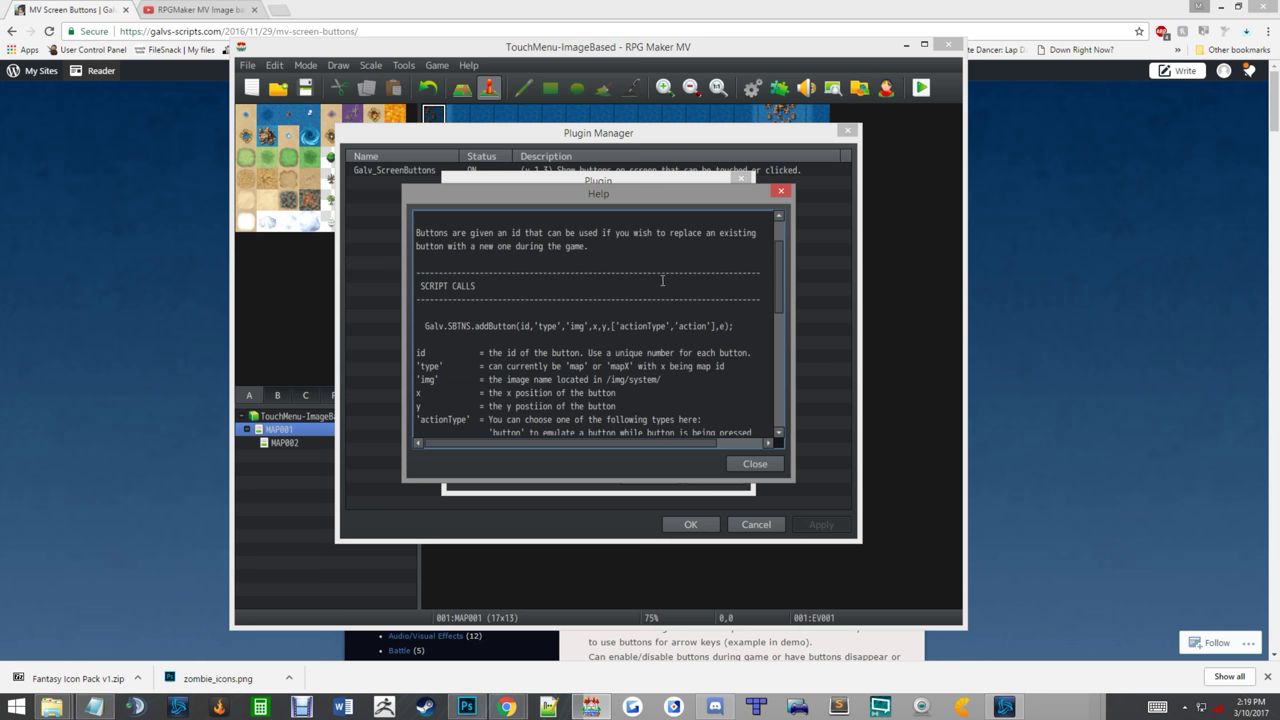
pyautogui.scroll(-2, 654, 280)
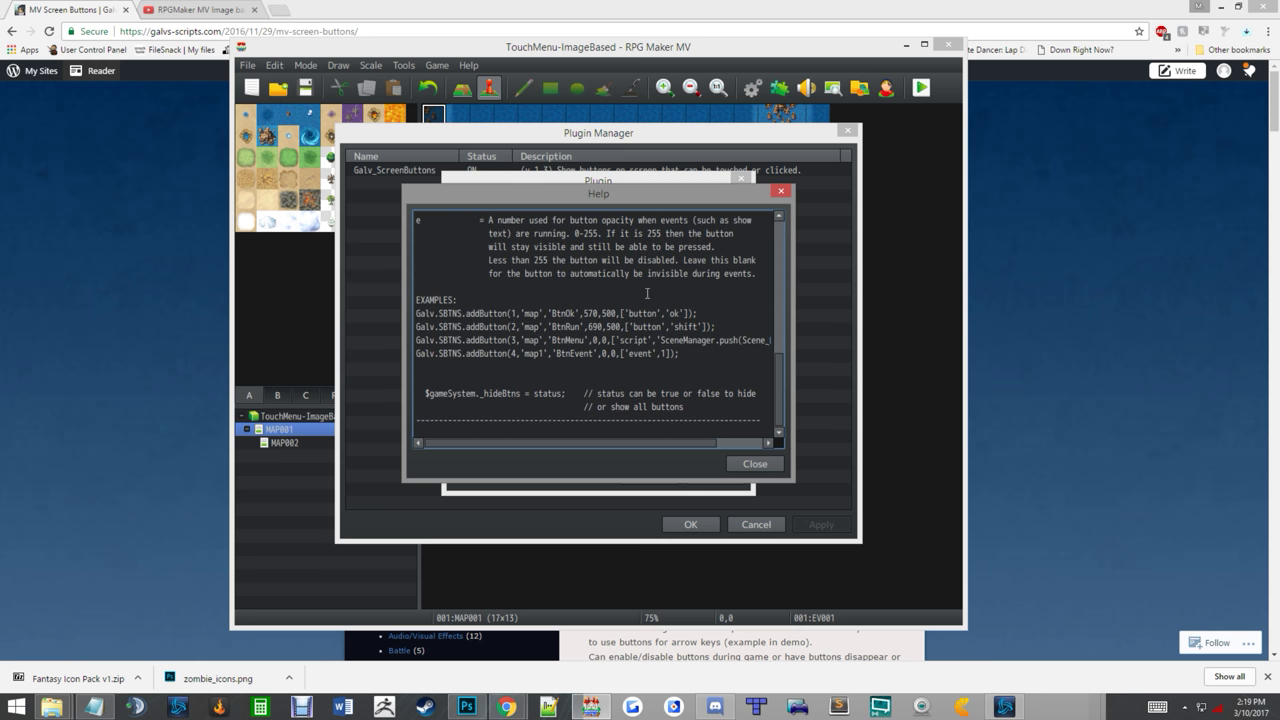
pyautogui.moveTo(782, 384); pyautogui.dragTo(763, 244)
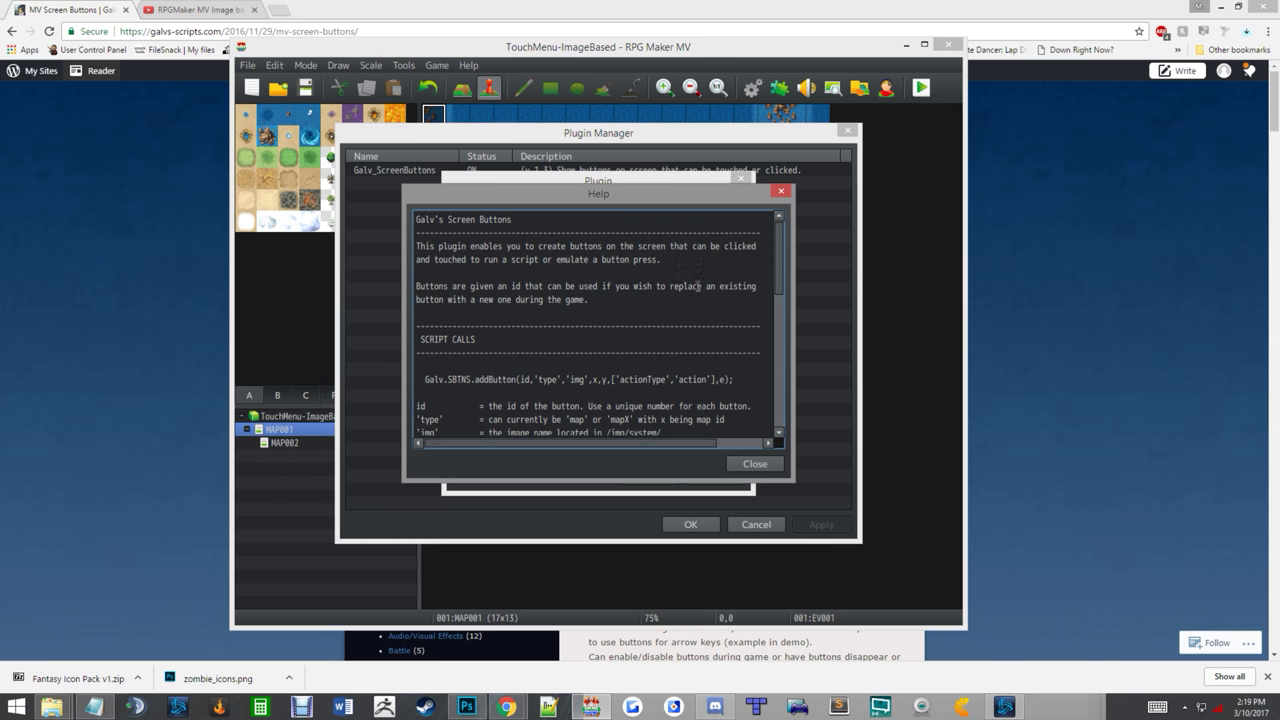
# Step: Examine the help's addButton script call, covering the type, img, x, y and actionType parameters and the available action types
pyautogui.scroll(-2, 690, 275)
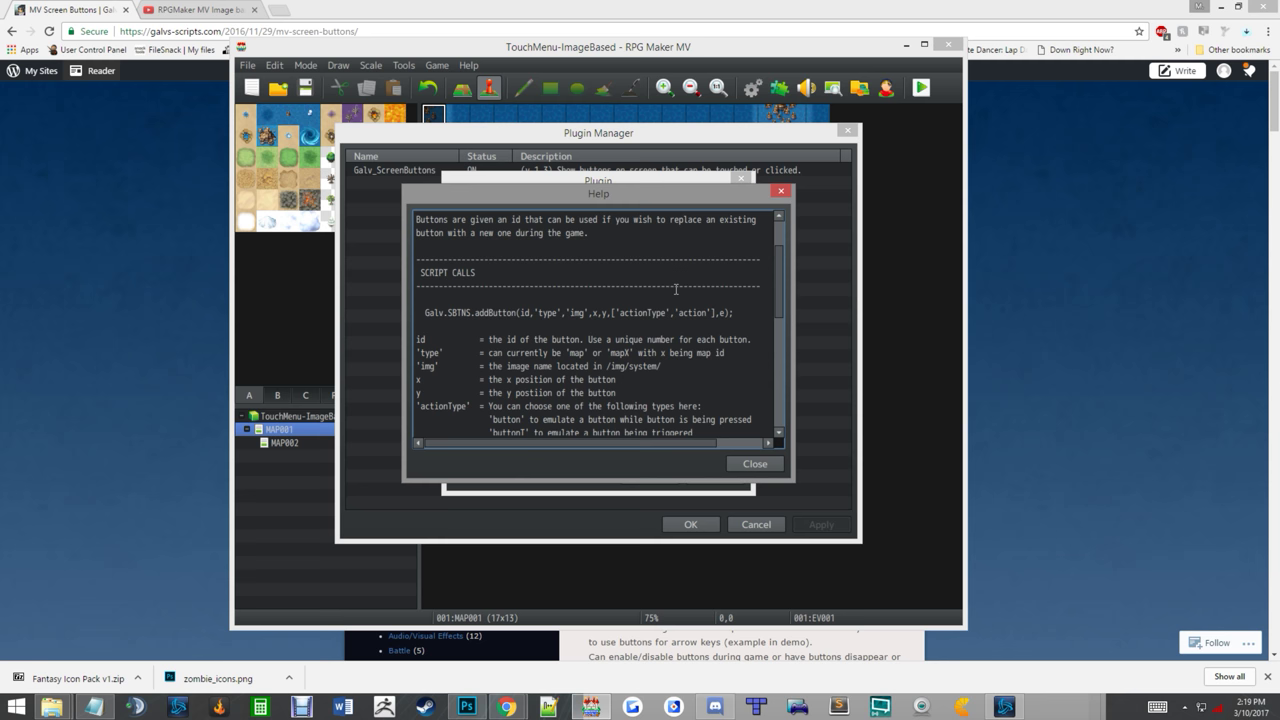
pyautogui.scroll(-1, 651, 282)
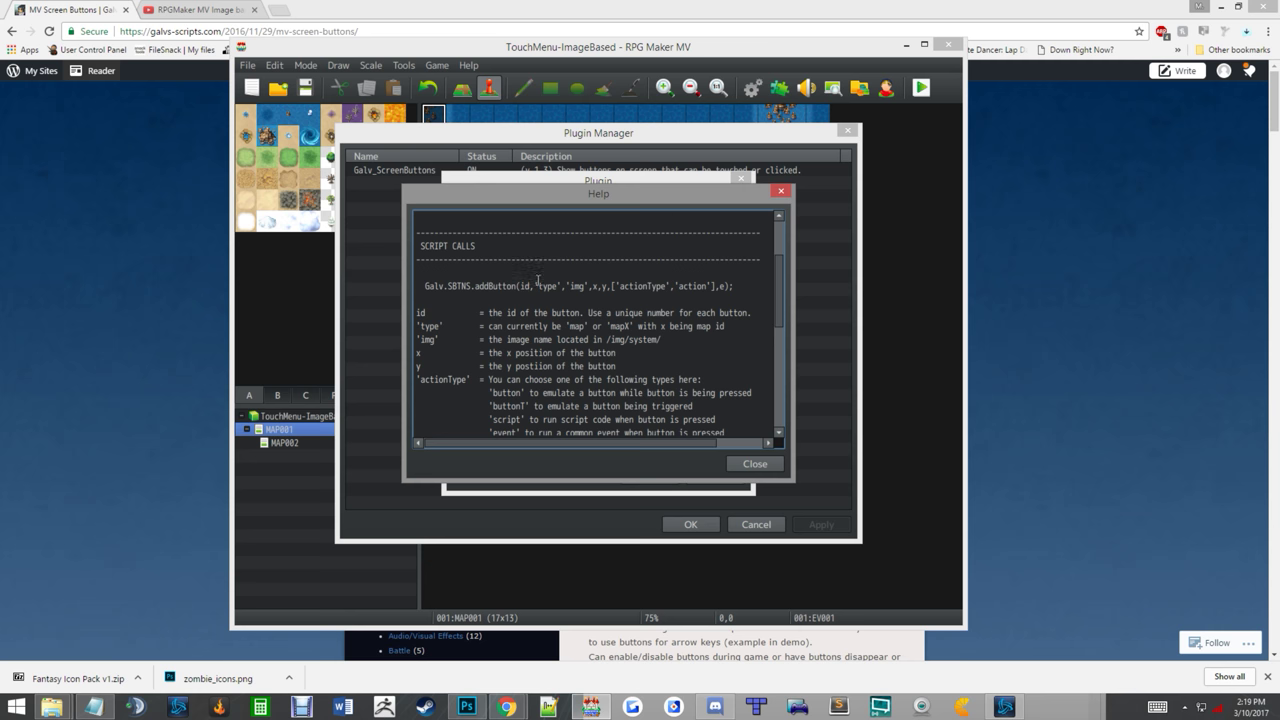
pyautogui.moveTo(540, 285); pyautogui.dragTo(559, 286)
pyautogui.moveTo(569, 287); pyautogui.dragTo(666, 287)
pyautogui.scroll(-1, 603, 328)
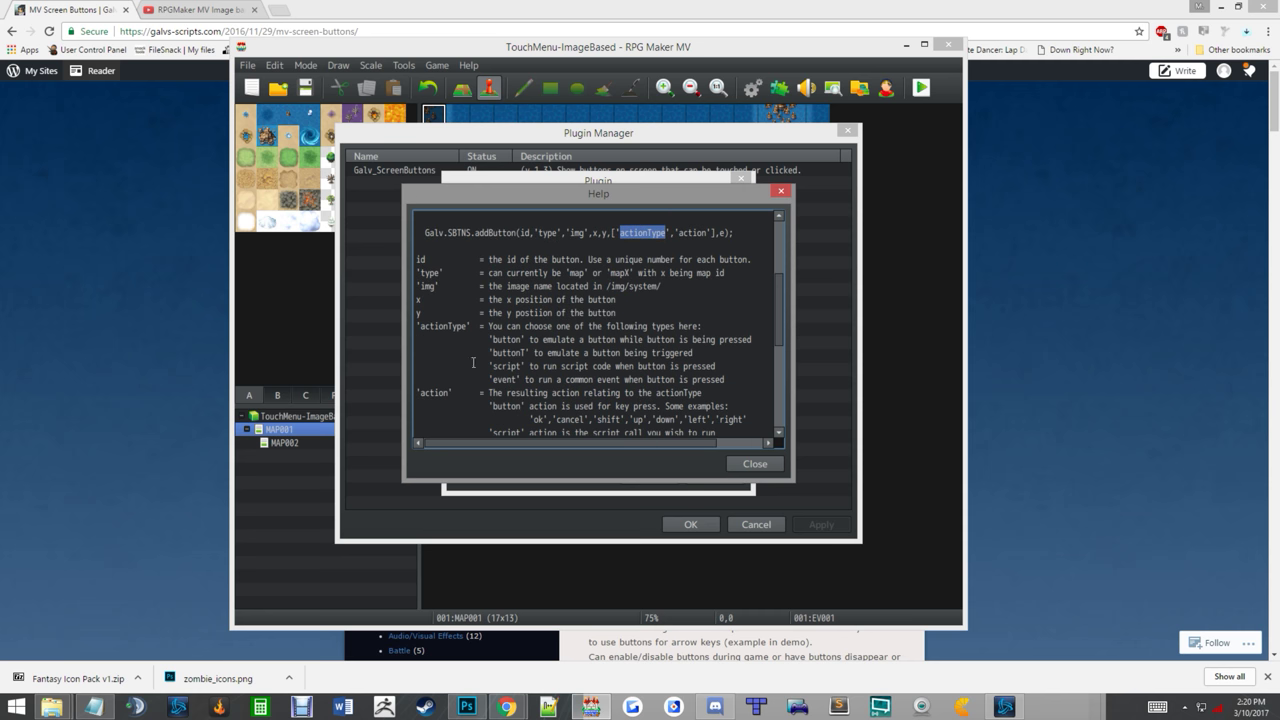
pyautogui.moveTo(490, 340); pyautogui.dragTo(735, 375)
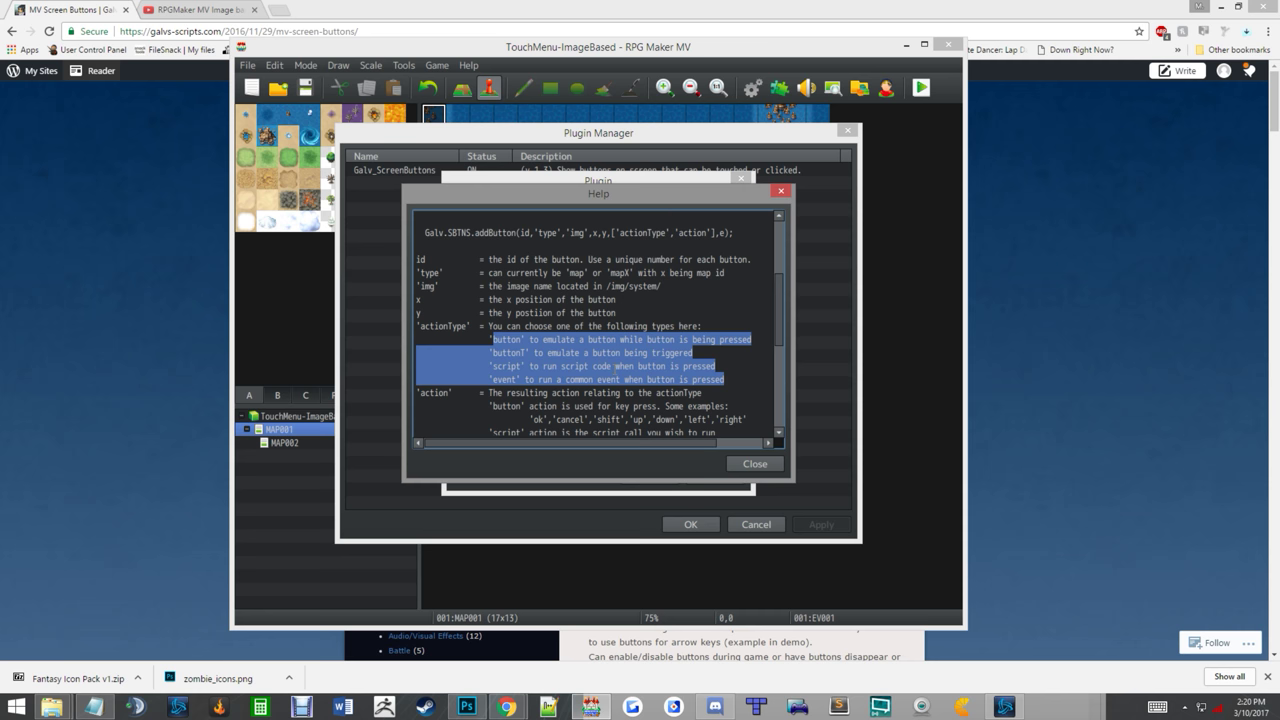
pyautogui.click(616, 367)
# Step: Examine the action parameter of the addButton call and its options for each action type
pyautogui.scroll(2, 635, 321)
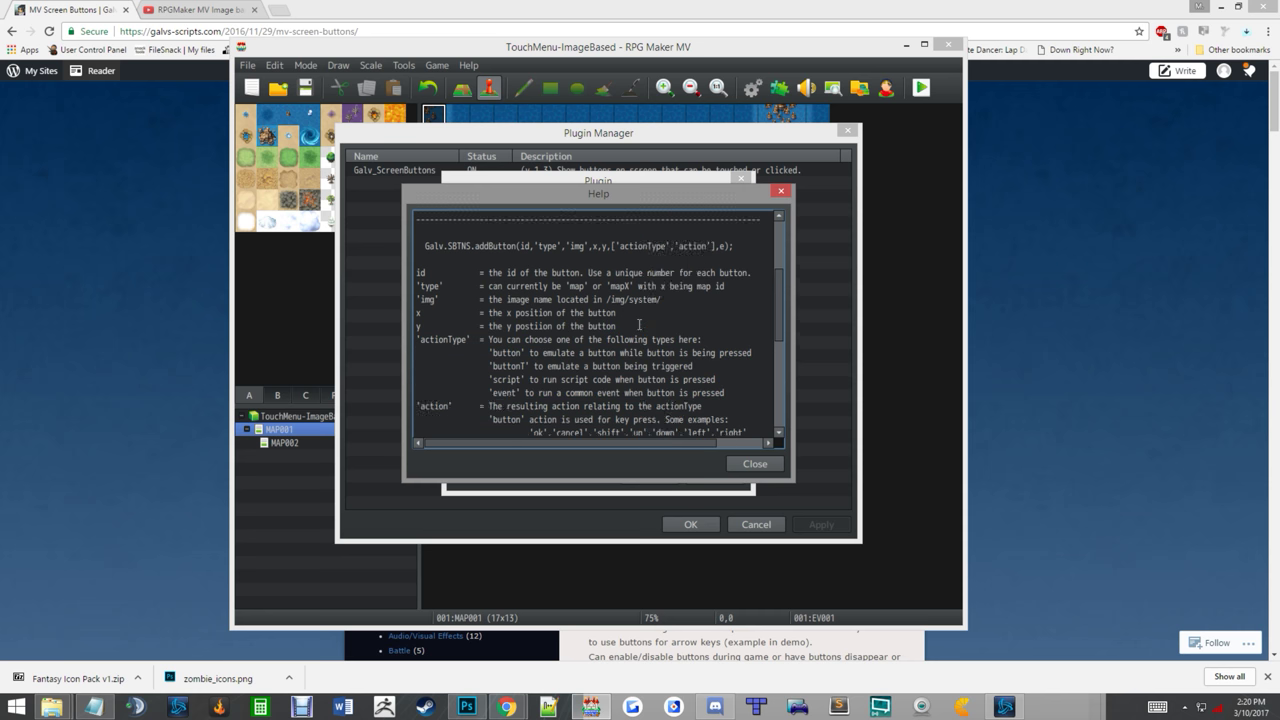
pyautogui.moveTo(679, 286); pyautogui.dragTo(707, 286)
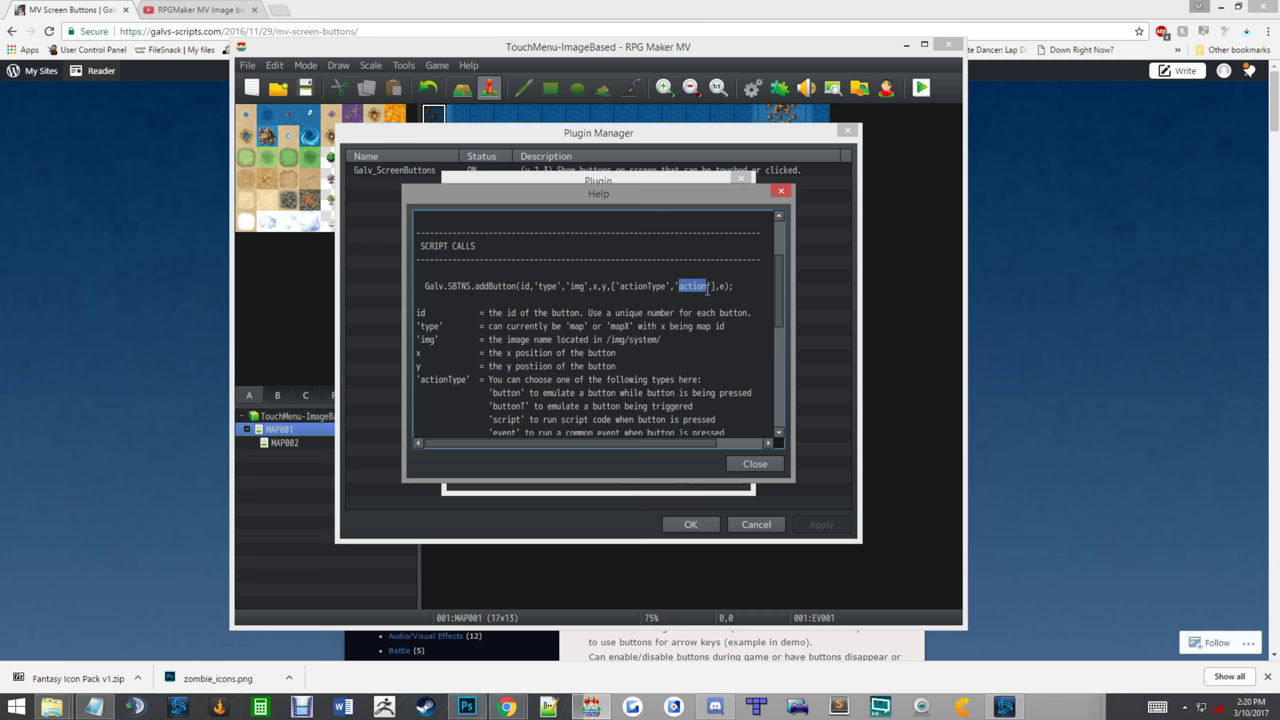
pyautogui.scroll(-1, 650, 365)
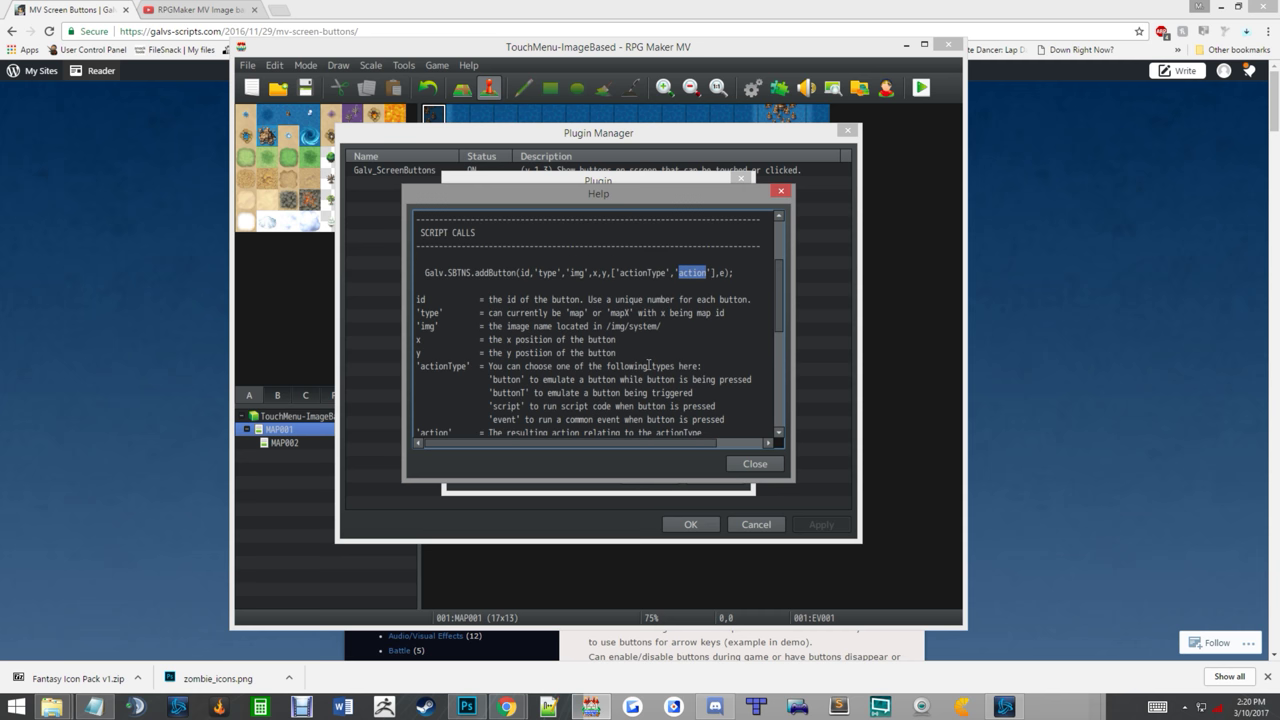
pyautogui.scroll(-3, 649, 365)
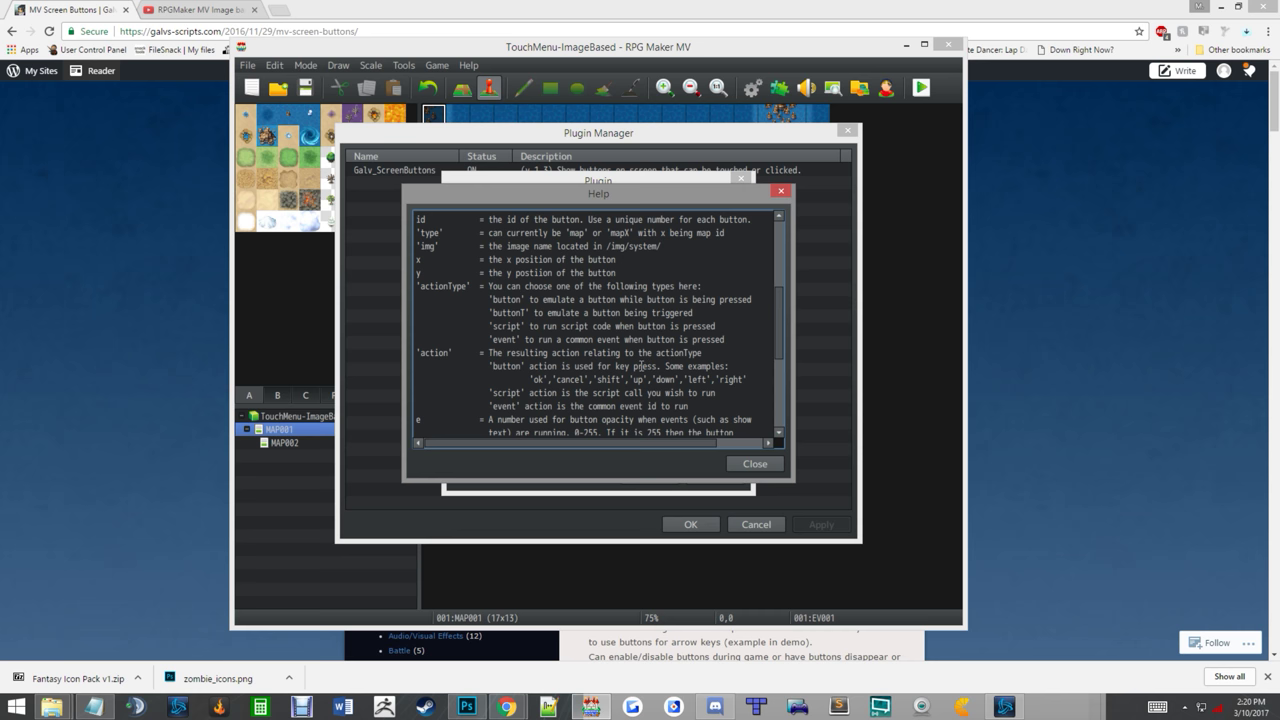
pyautogui.scroll(4, 640, 366)
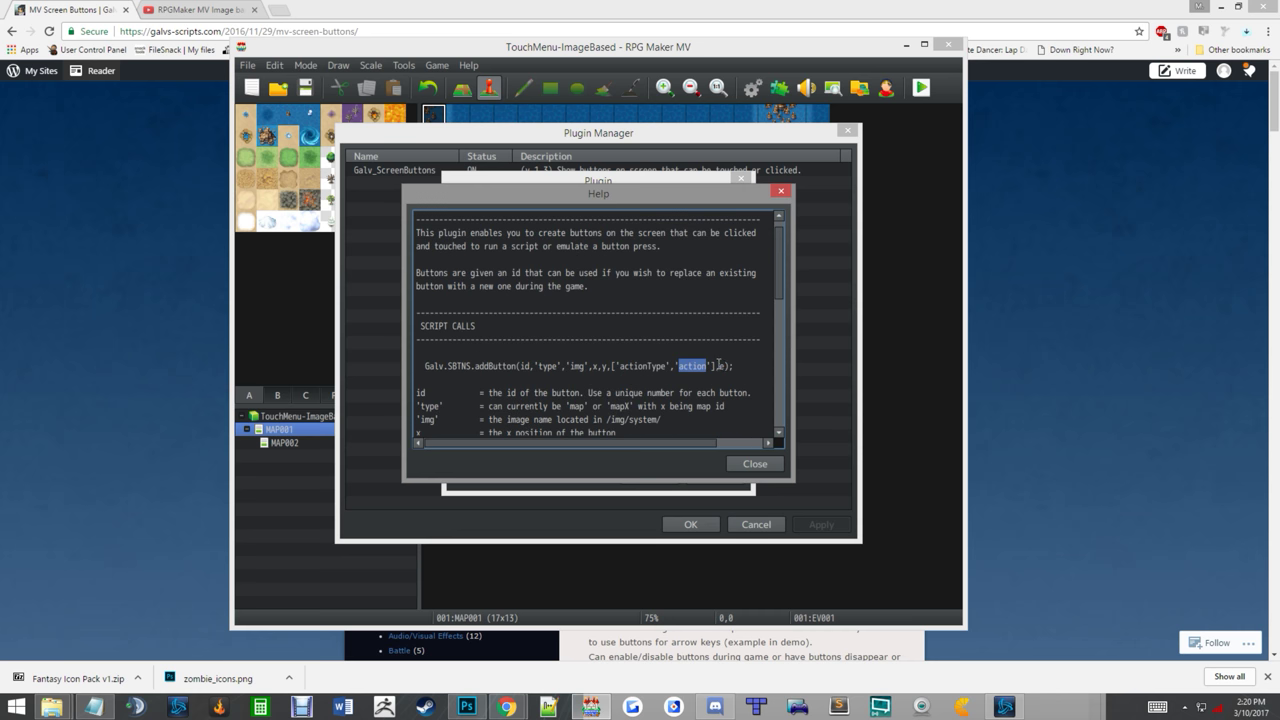
# Step: Examine the final parameter of the help's addButton script call and close the help and Plugin Manager without changes
pyautogui.click(718, 365)
pyautogui.moveTo(716, 365); pyautogui.dragTo(731, 366)
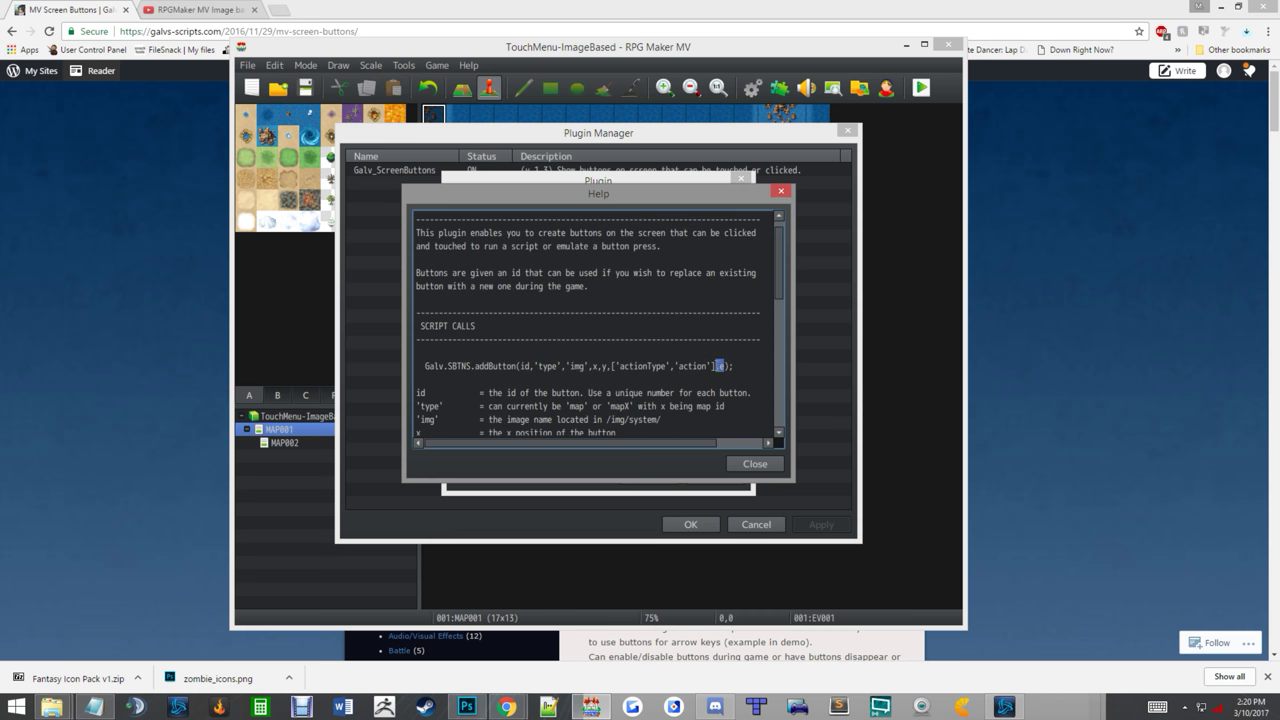
pyautogui.click(758, 464)
pyautogui.click(714, 474)
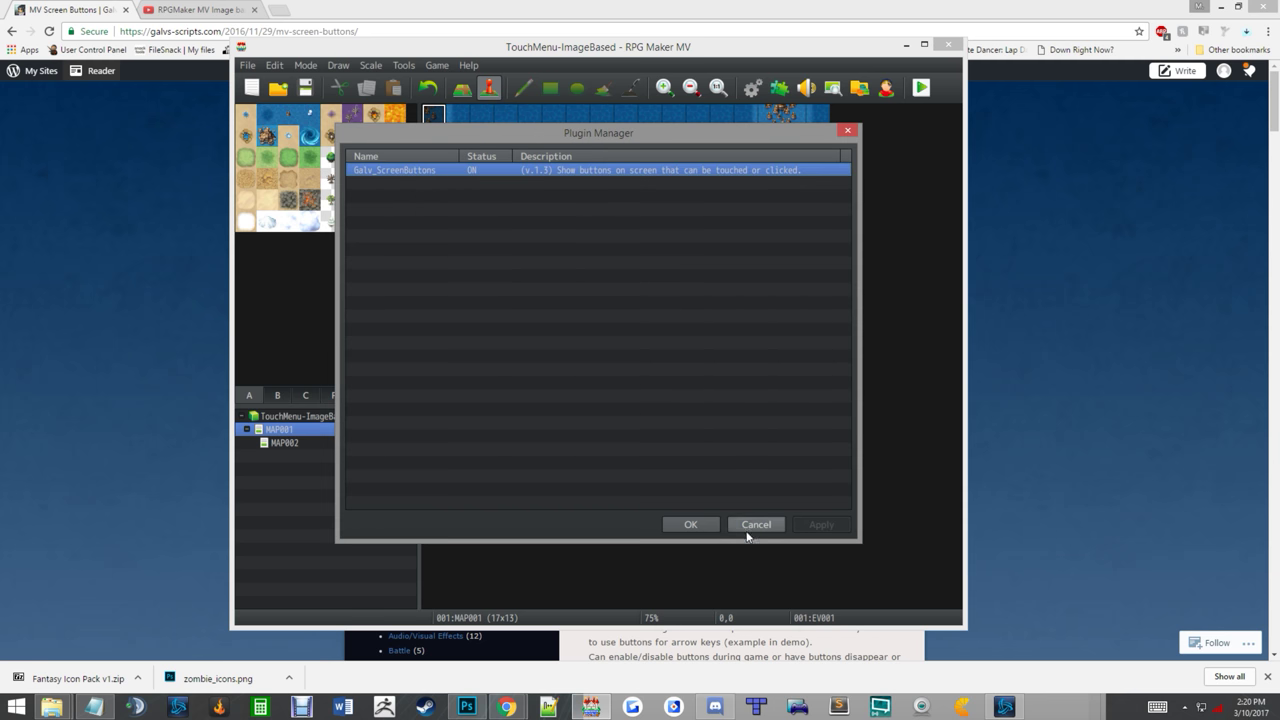
pyautogui.click(750, 526)
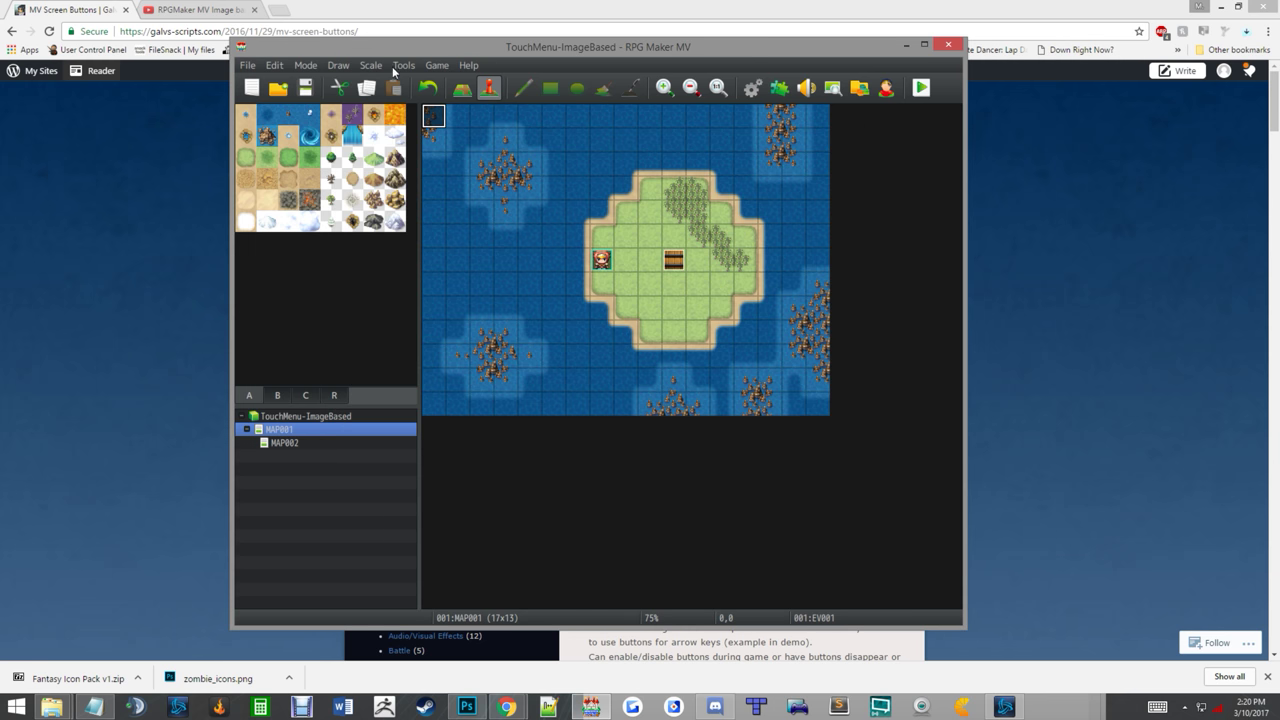
# Step: Open the database's common events and check the MenuVar variable through a Control Variables command in Back Button, cancelling without adding it
pyautogui.click(400, 63)
pyautogui.click(411, 84)
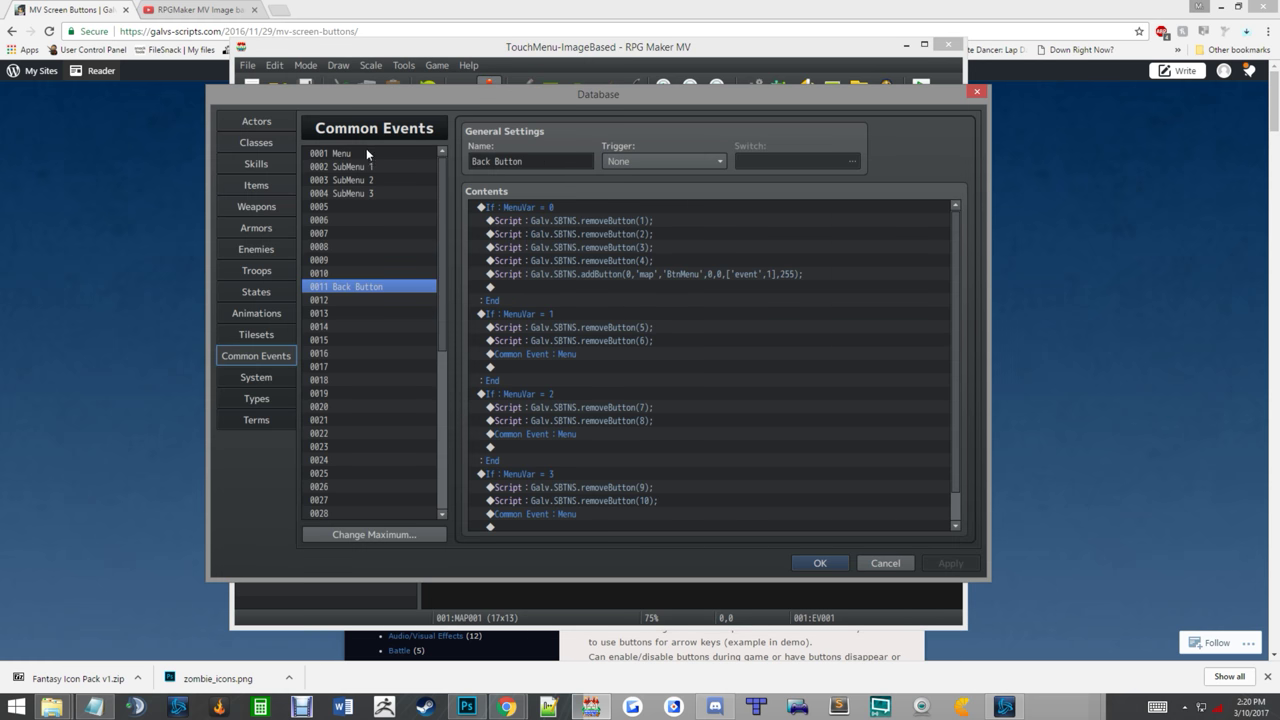
pyautogui.click(703, 300)
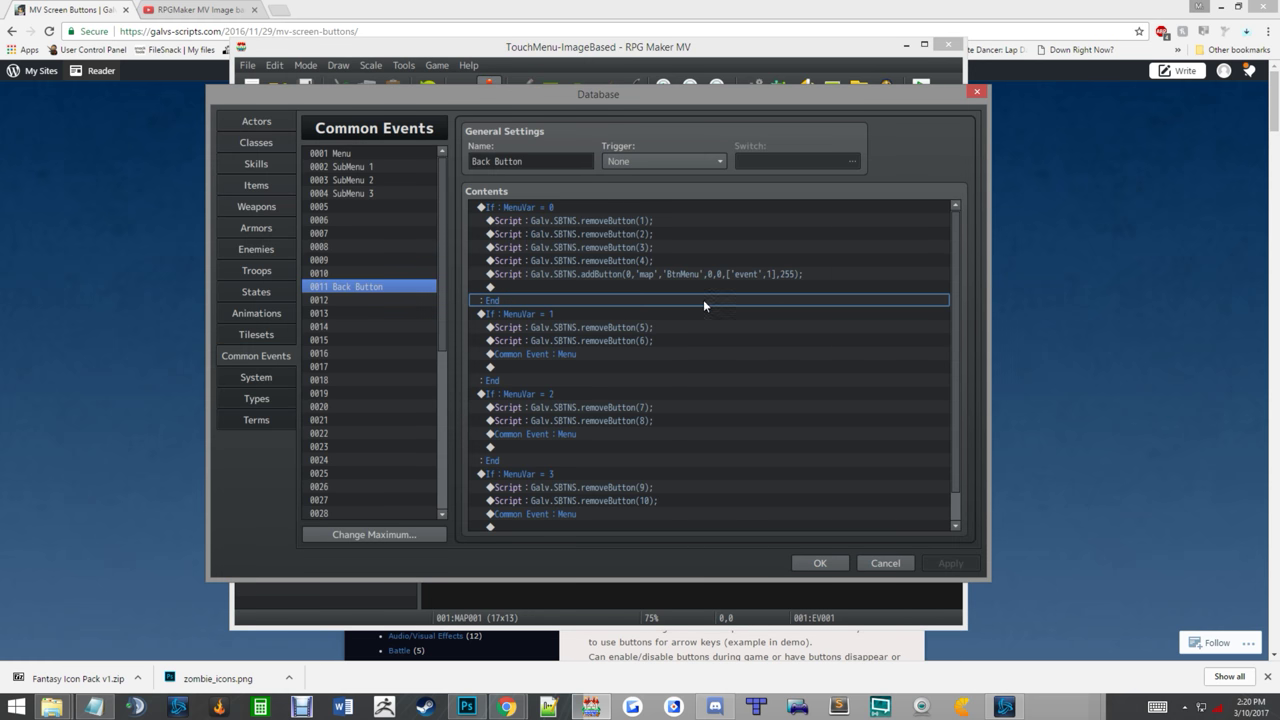
pyautogui.doubleClick(700, 288)
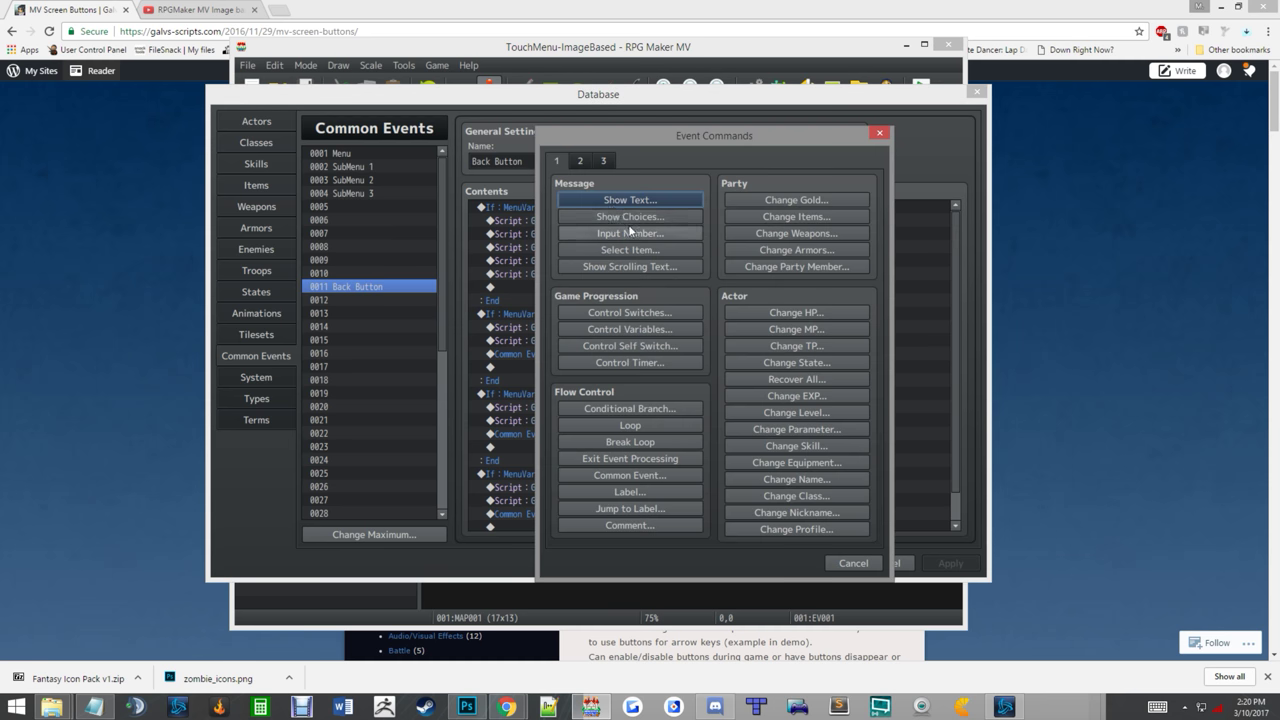
pyautogui.click(630, 329)
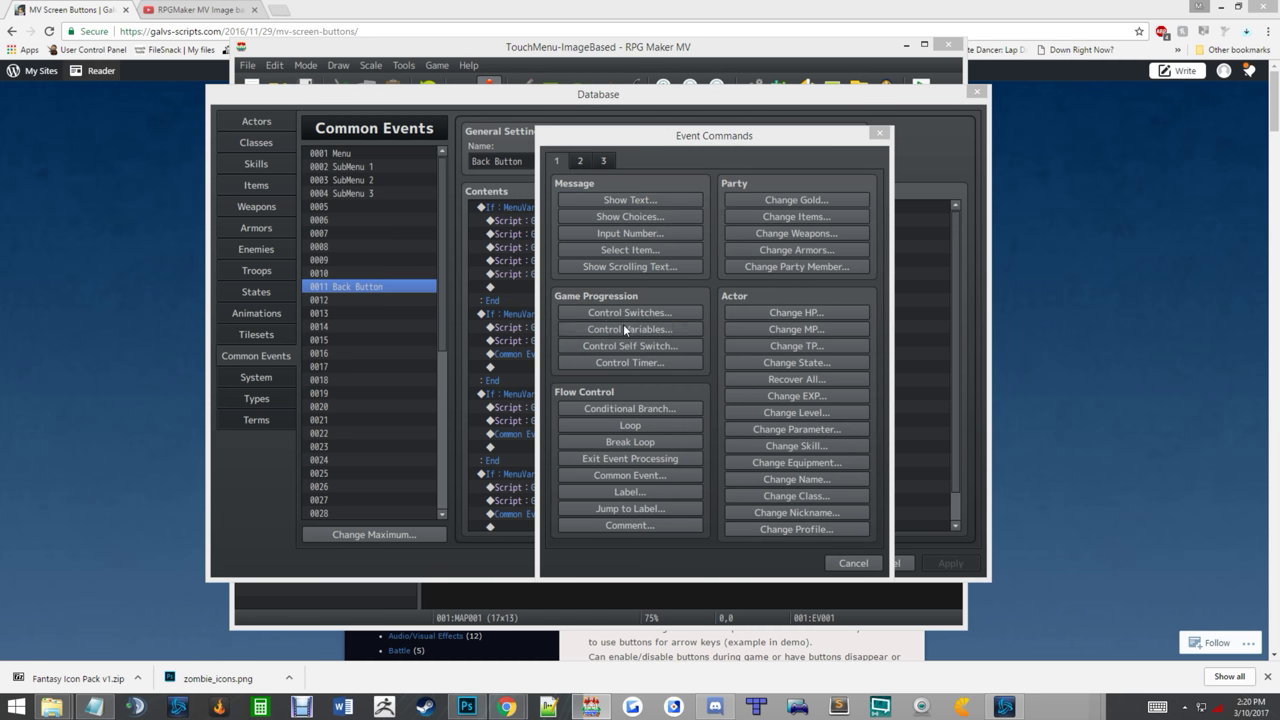
pyautogui.click(700, 258)
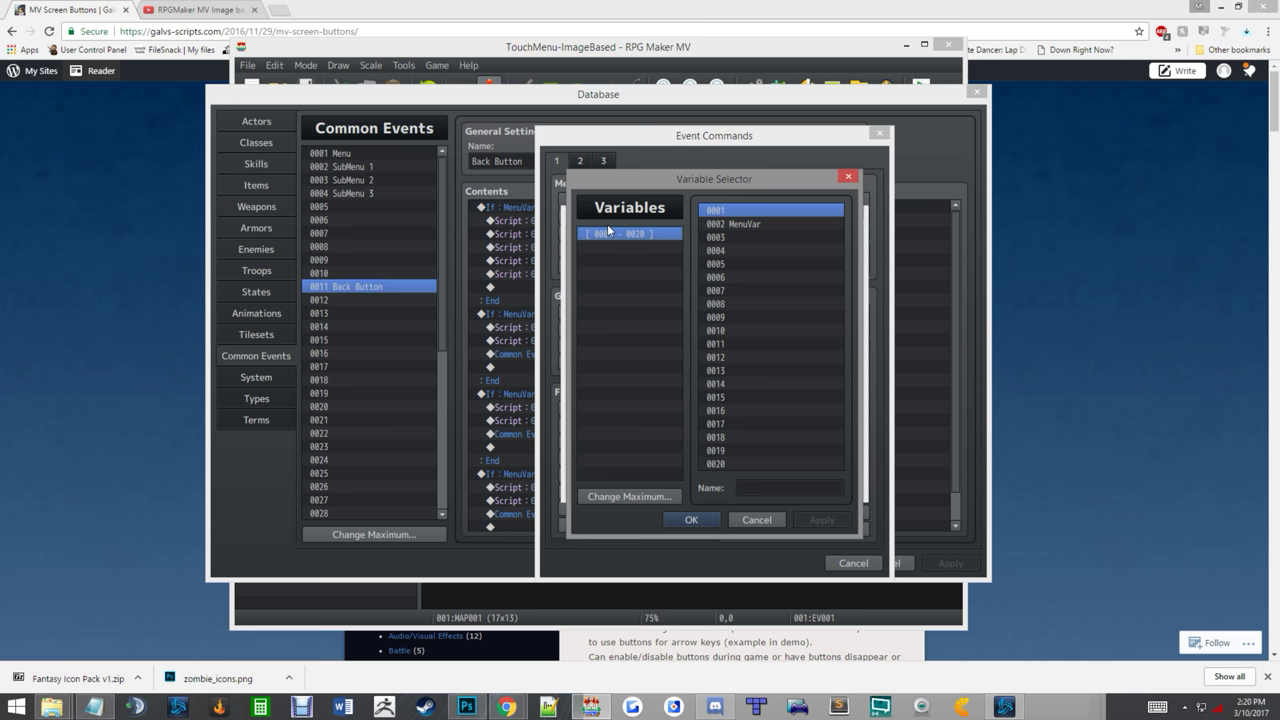
pyautogui.click(729, 224)
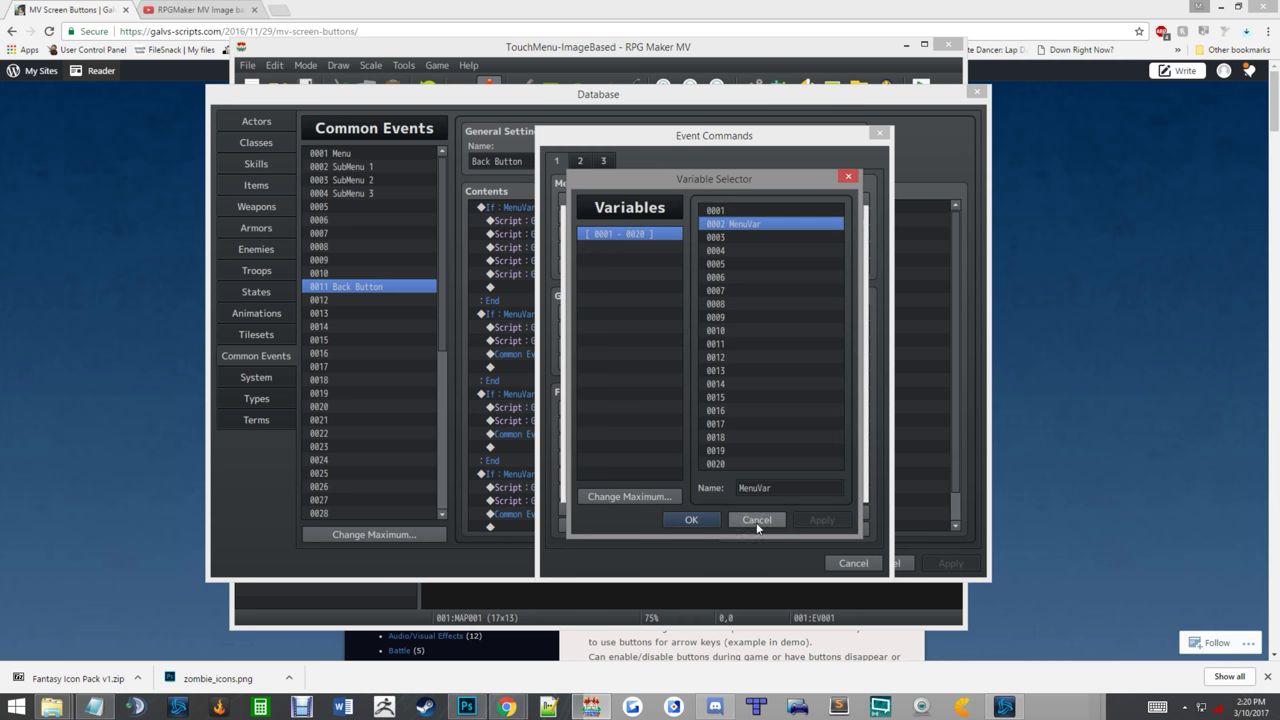
pyautogui.click(757, 522)
pyautogui.click(824, 485)
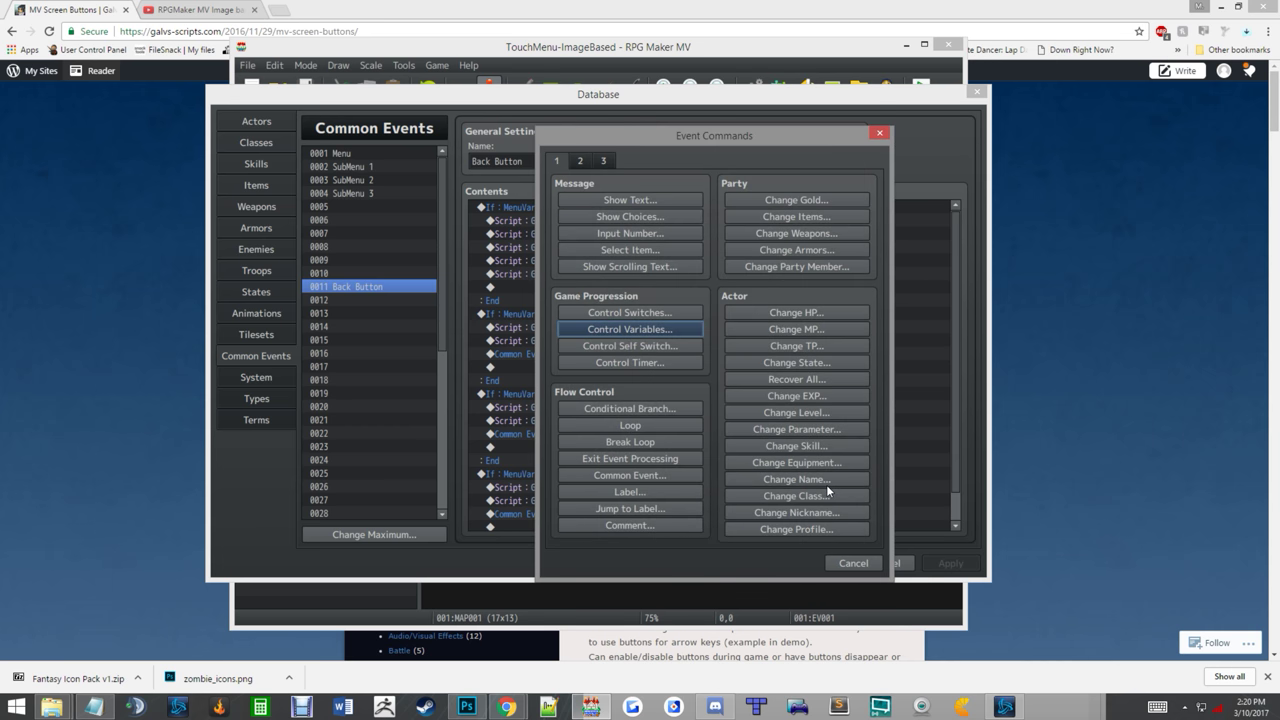
pyautogui.click(852, 563)
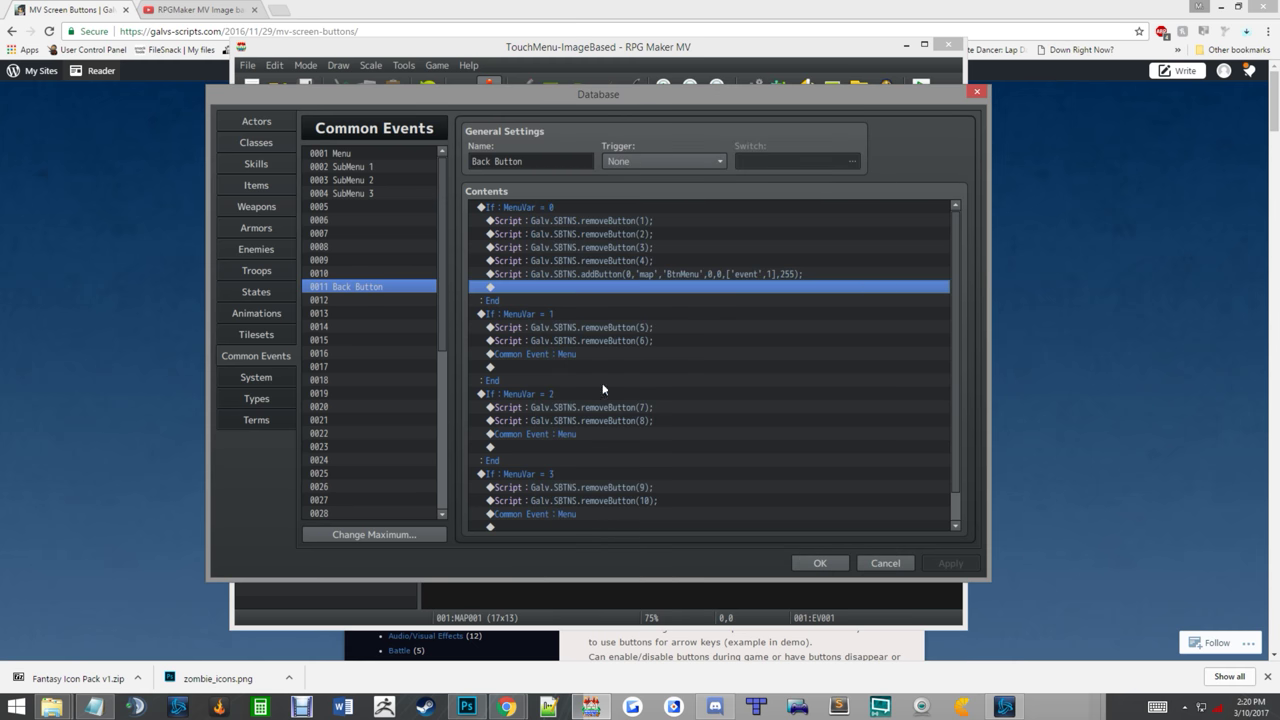
# Step: Examine the Menu common event's MenuVar assignment and the ids and images of its BtnGear, BtnTeam and BtnEnd addButton calls
pyautogui.click(341, 154)
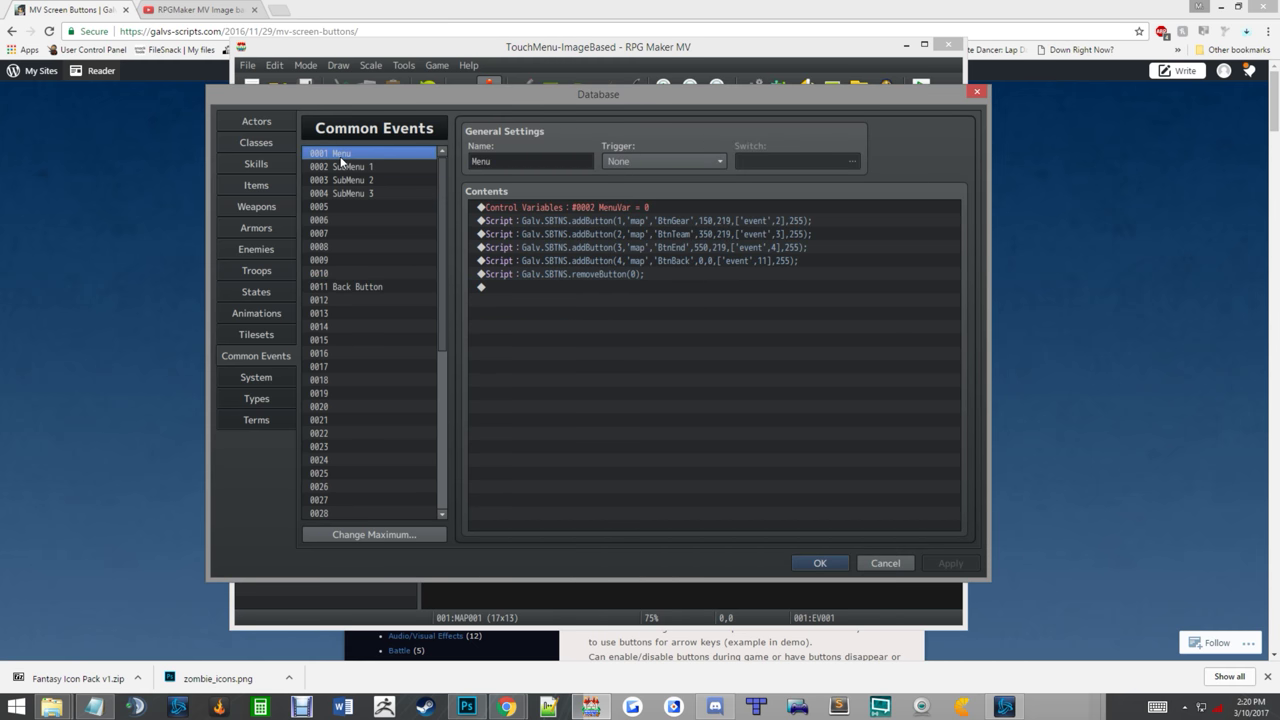
pyautogui.click(513, 202)
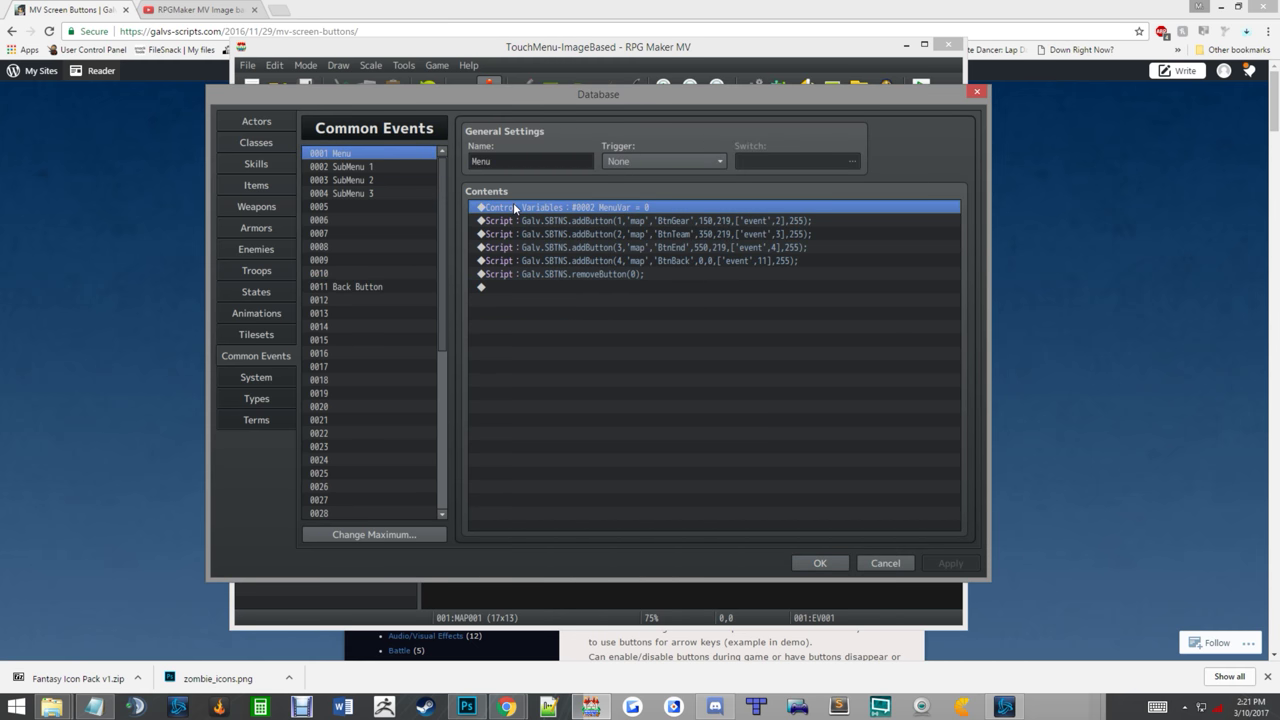
pyautogui.click(559, 220)
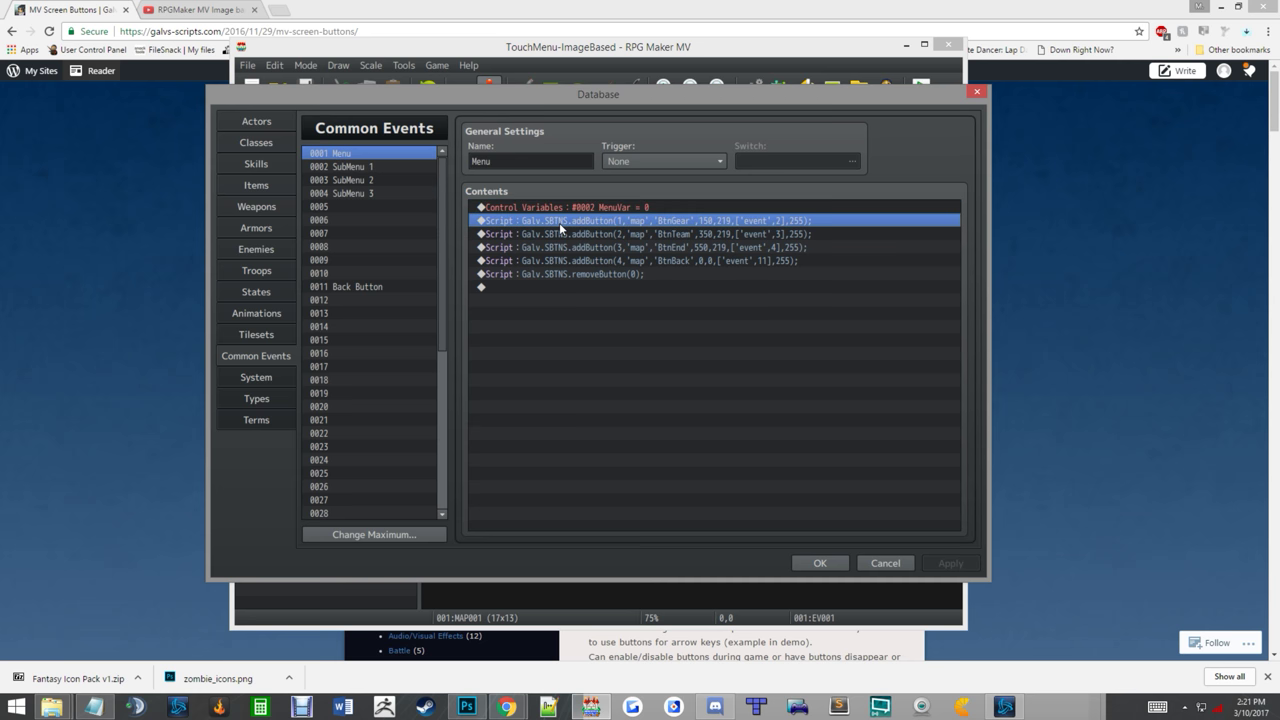
pyautogui.click(659, 233)
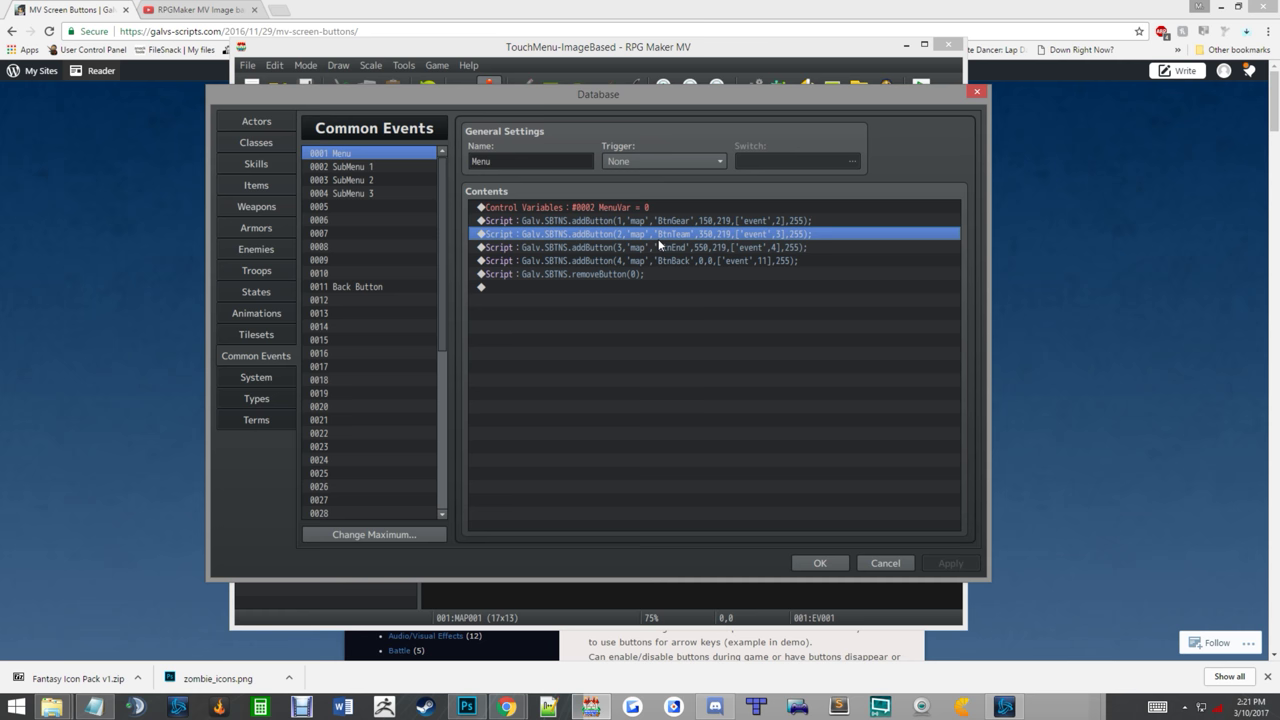
pyautogui.click(659, 245)
pyautogui.click(650, 219)
pyautogui.click(645, 233)
pyautogui.click(645, 246)
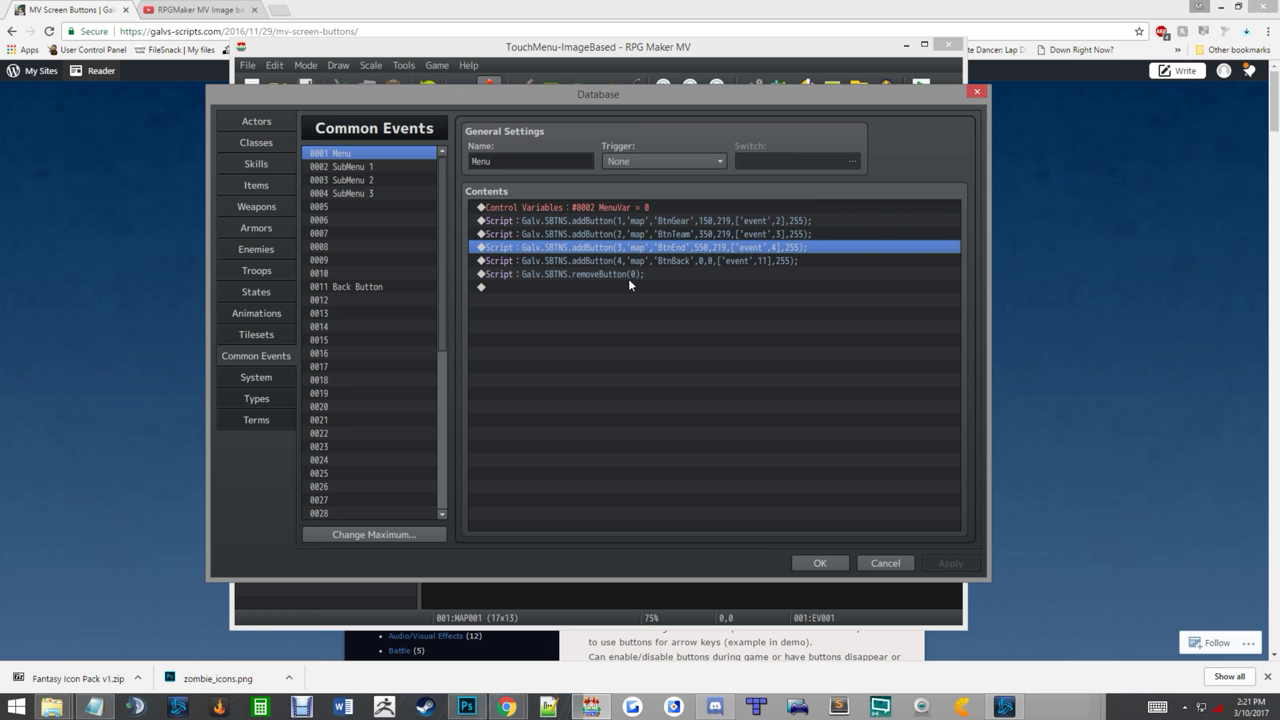
# Step: Examine the positions and event actions of the Menu event's addButton calls, including BtnBack, and its removeButton(0) call
pyautogui.click(708, 220)
pyautogui.click(710, 233)
pyautogui.click(707, 247)
pyautogui.click(763, 219)
pyautogui.click(759, 234)
pyautogui.click(752, 249)
pyautogui.click(617, 261)
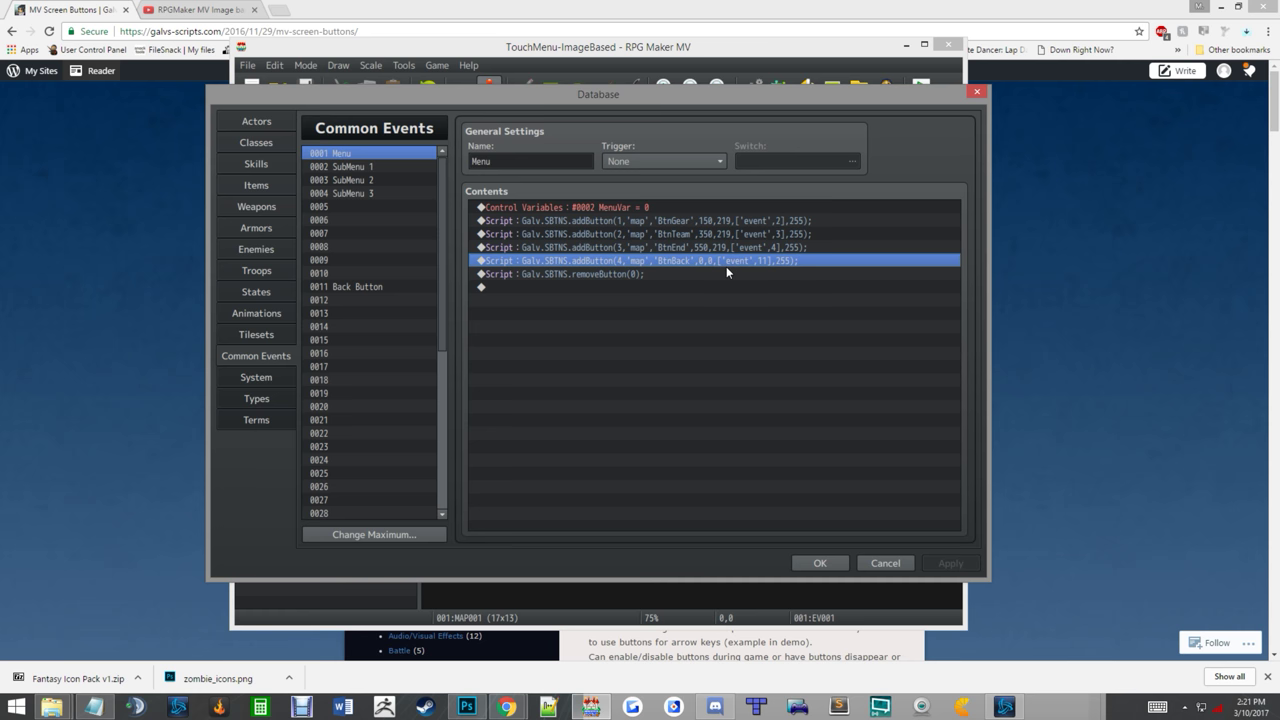
pyautogui.click(597, 275)
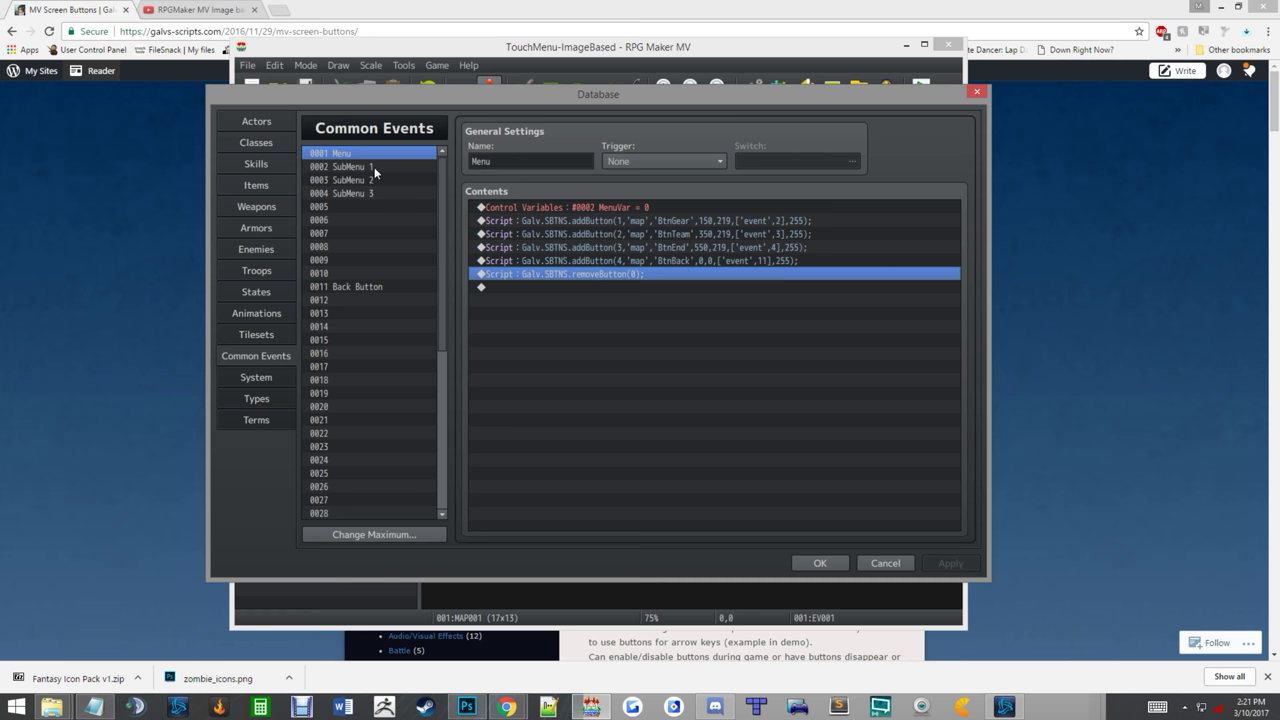
pyautogui.click(590, 221)
pyautogui.click(597, 235)
pyautogui.press('Down')
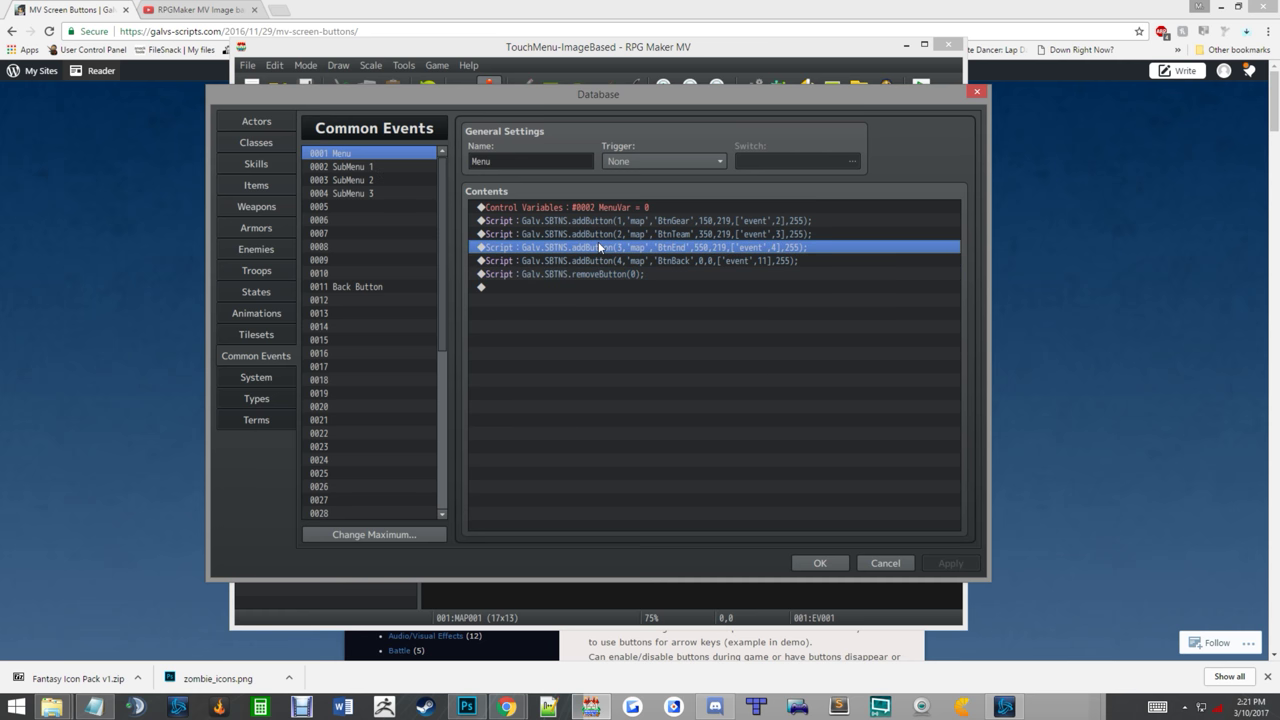
# Step: Compare the contents of the SubMenu 1, SubMenu 2 and SubMenu 3 common events
pyautogui.click(360, 167)
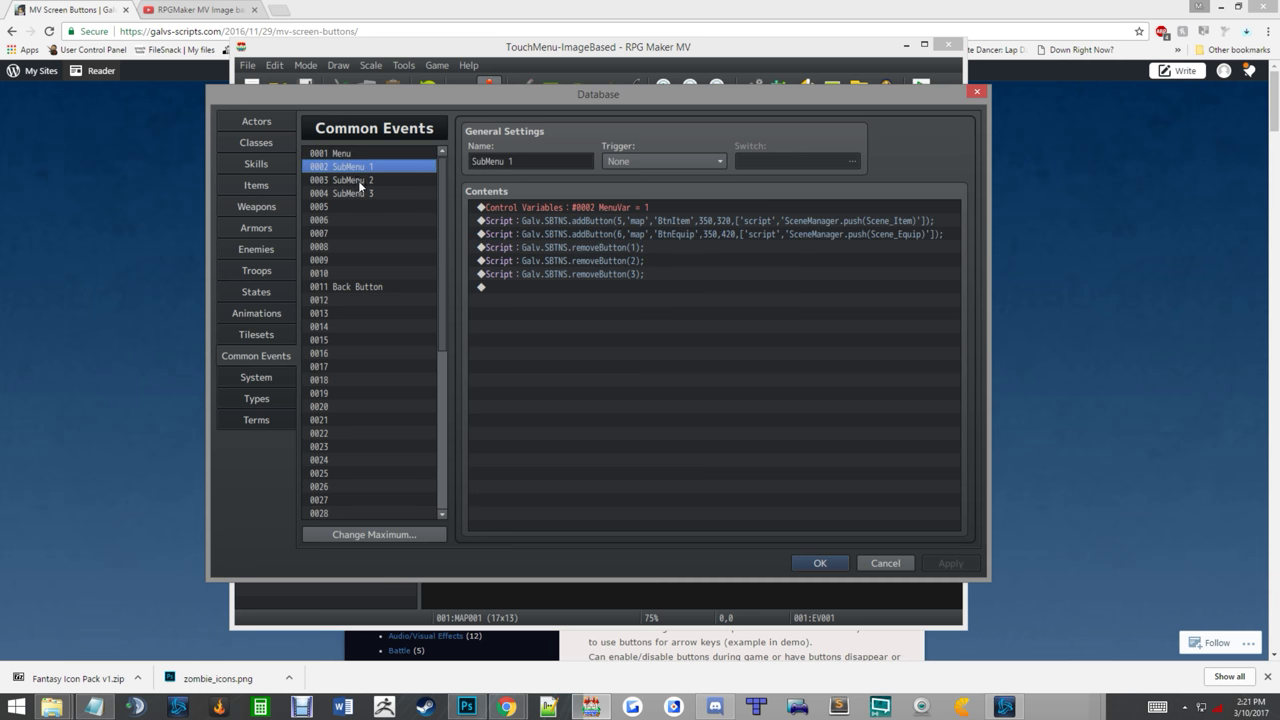
pyautogui.click(357, 181)
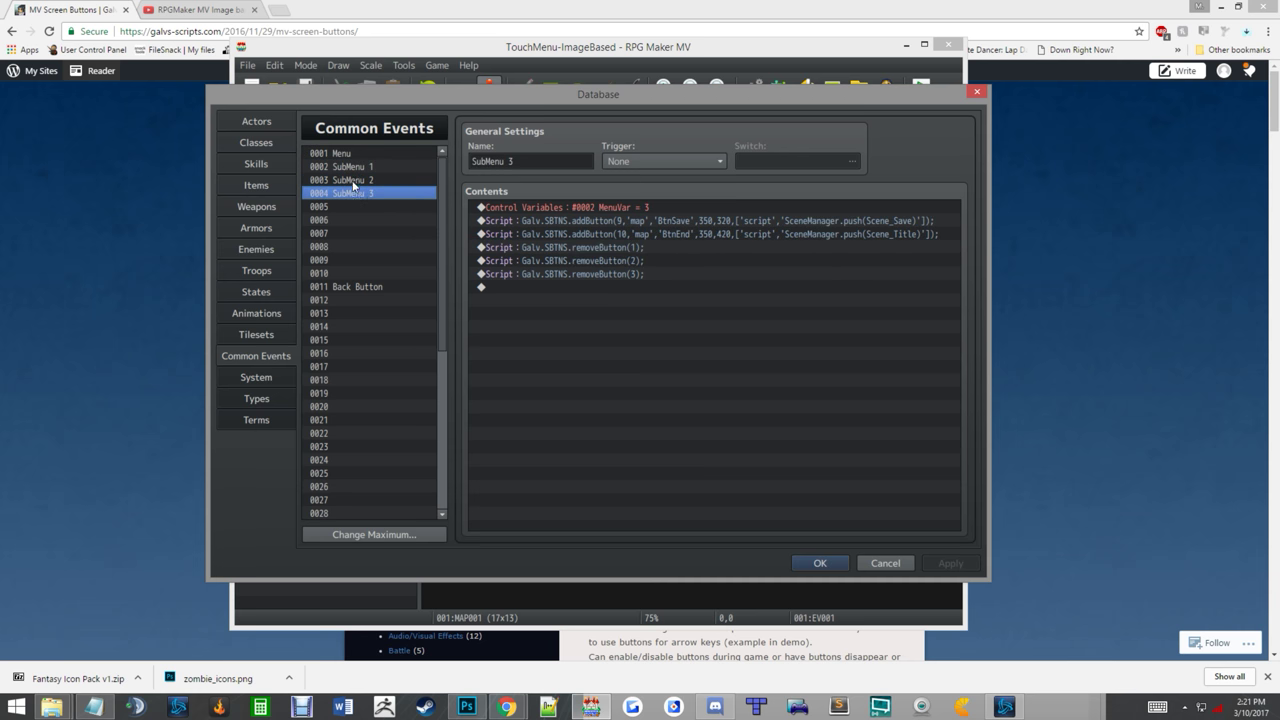
pyautogui.click(357, 167)
pyautogui.click(358, 180)
pyautogui.click(355, 167)
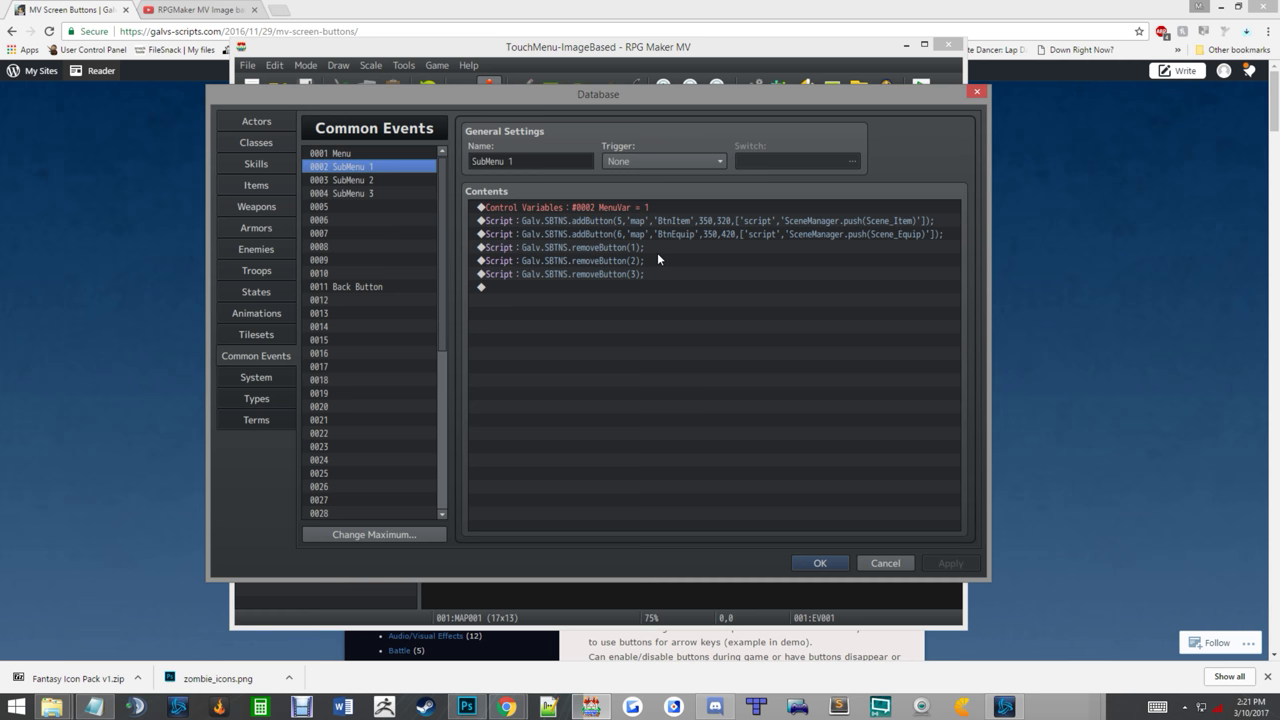
# Step: Return to the Menu common event and compare the x positions of the BtnGear, BtnTeam and BtnEnd buttons
pyautogui.press('Up')
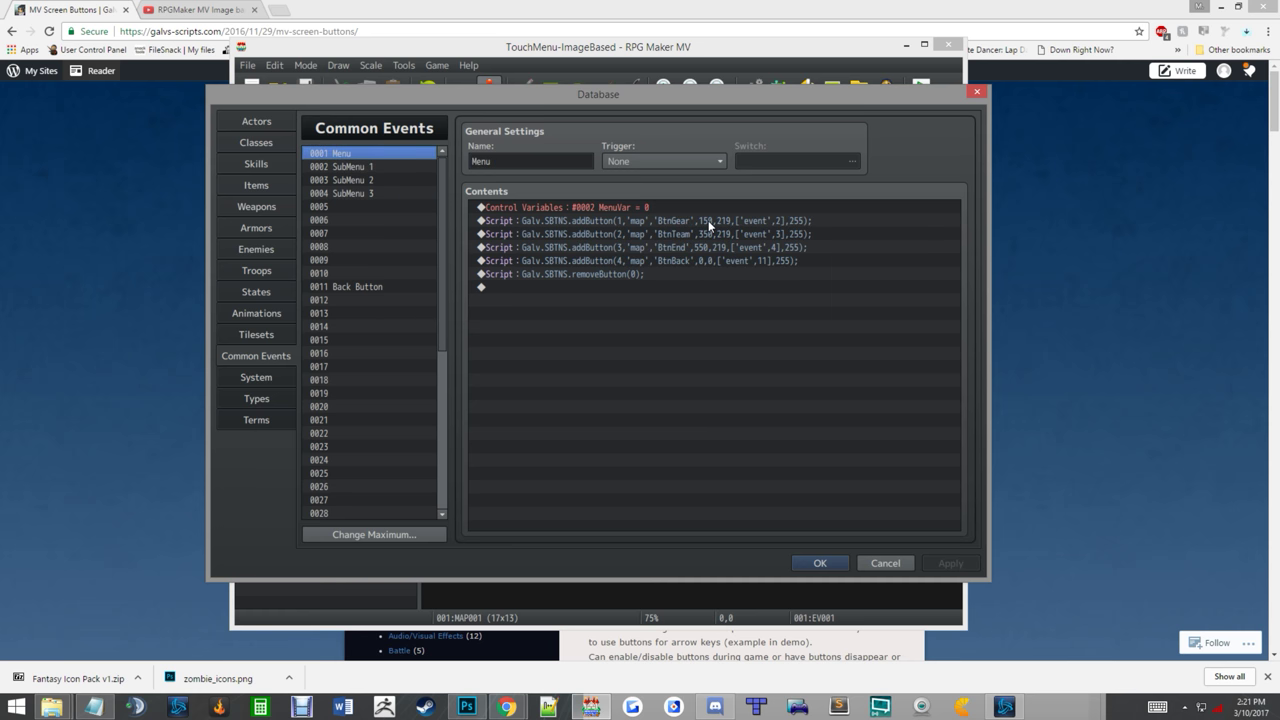
pyautogui.click(708, 220)
pyautogui.click(709, 233)
pyautogui.click(703, 247)
# Step: Examine the BtnItem and BtnEquip addButton calls in the SubMenu 1 common event
pyautogui.click(380, 166)
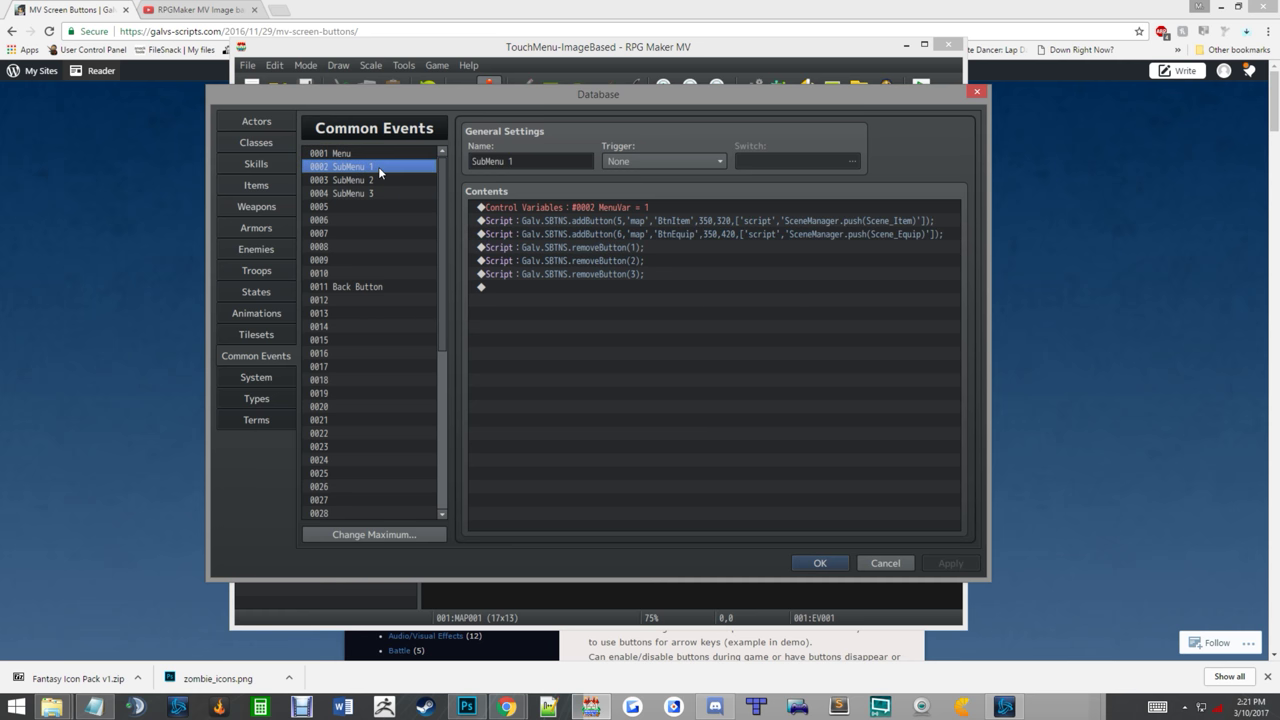
pyautogui.click(680, 220)
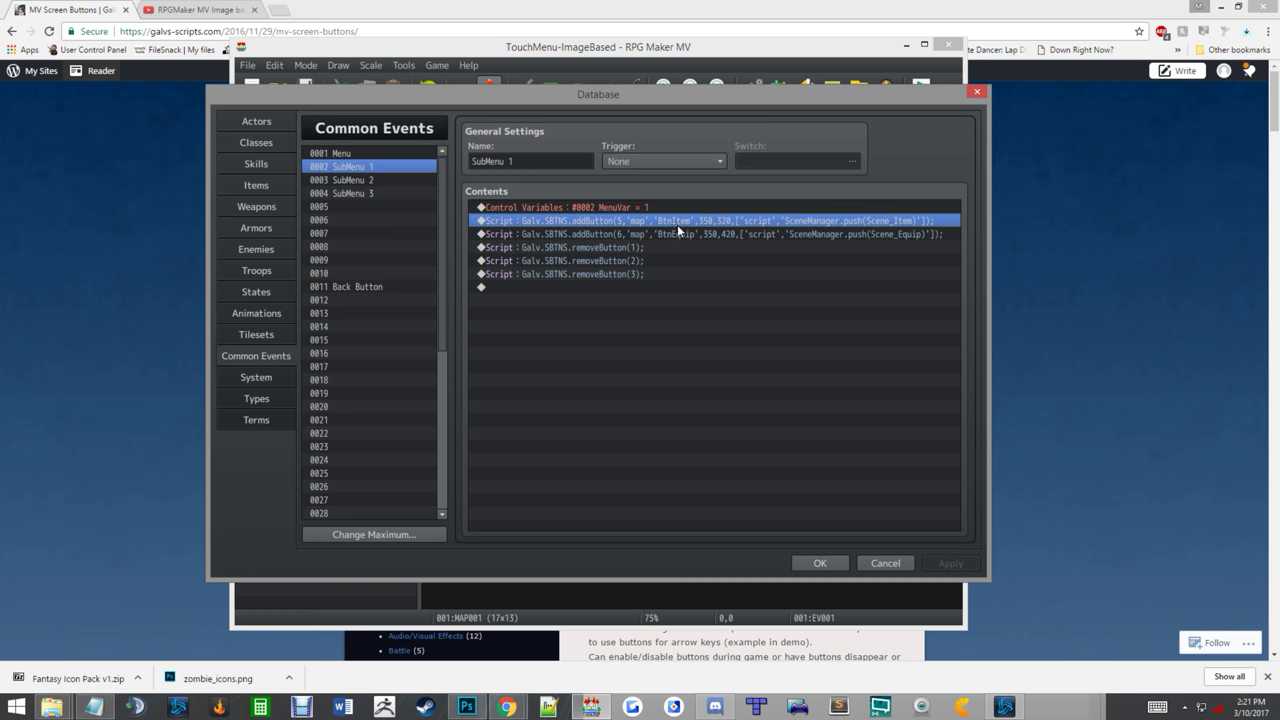
pyautogui.click(688, 236)
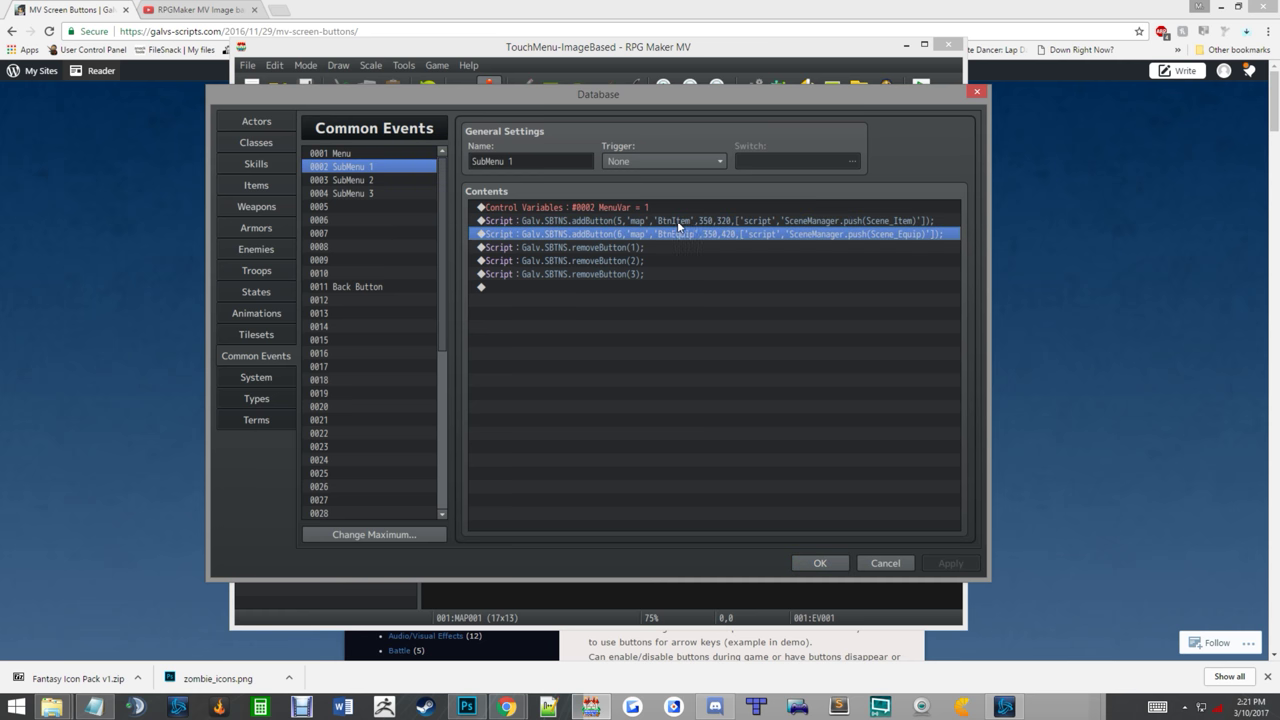
pyautogui.click(680, 221)
pyautogui.click(683, 233)
# Step: Review the button scripts of the SubMenu 2 and SubMenu 3 common events
pyautogui.click(361, 193)
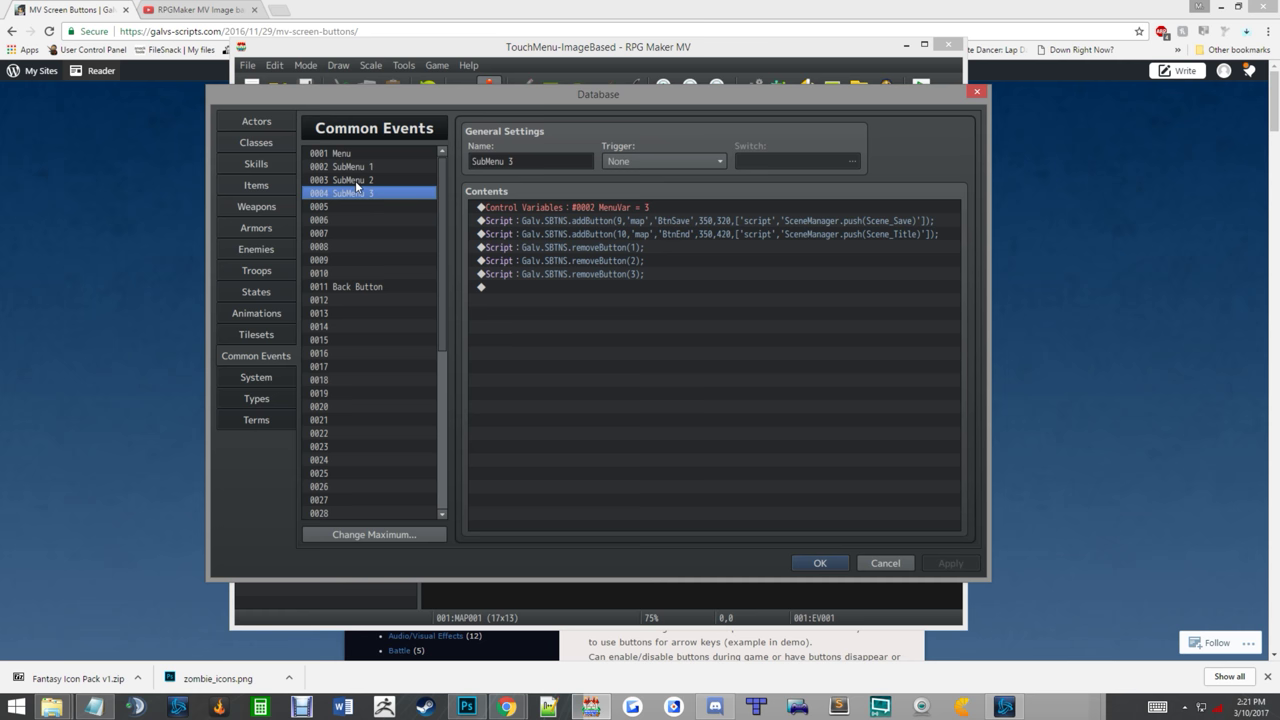
pyautogui.click(355, 177)
pyautogui.click(355, 191)
pyautogui.click(355, 177)
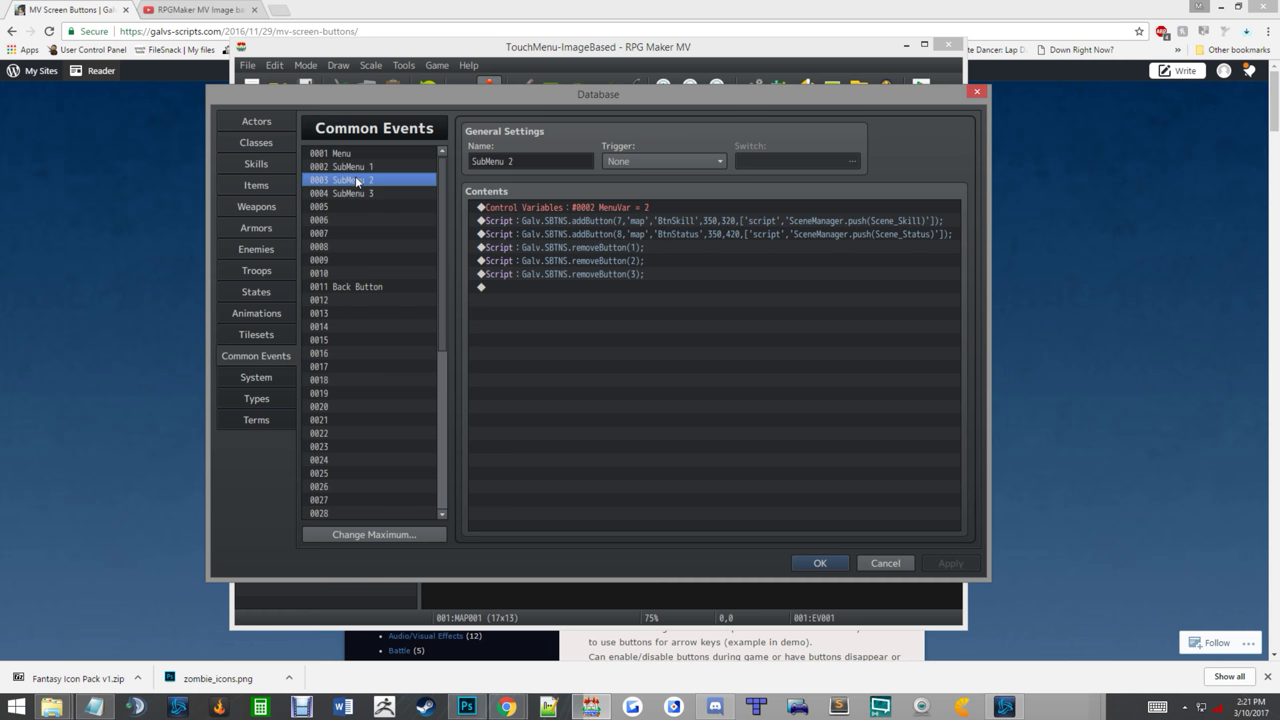
pyautogui.click(356, 192)
# Step: Compare the Back Button common event with Menu and examine the removeButton and addButton scripts in its MenuVar = 0 branch
pyautogui.click(366, 287)
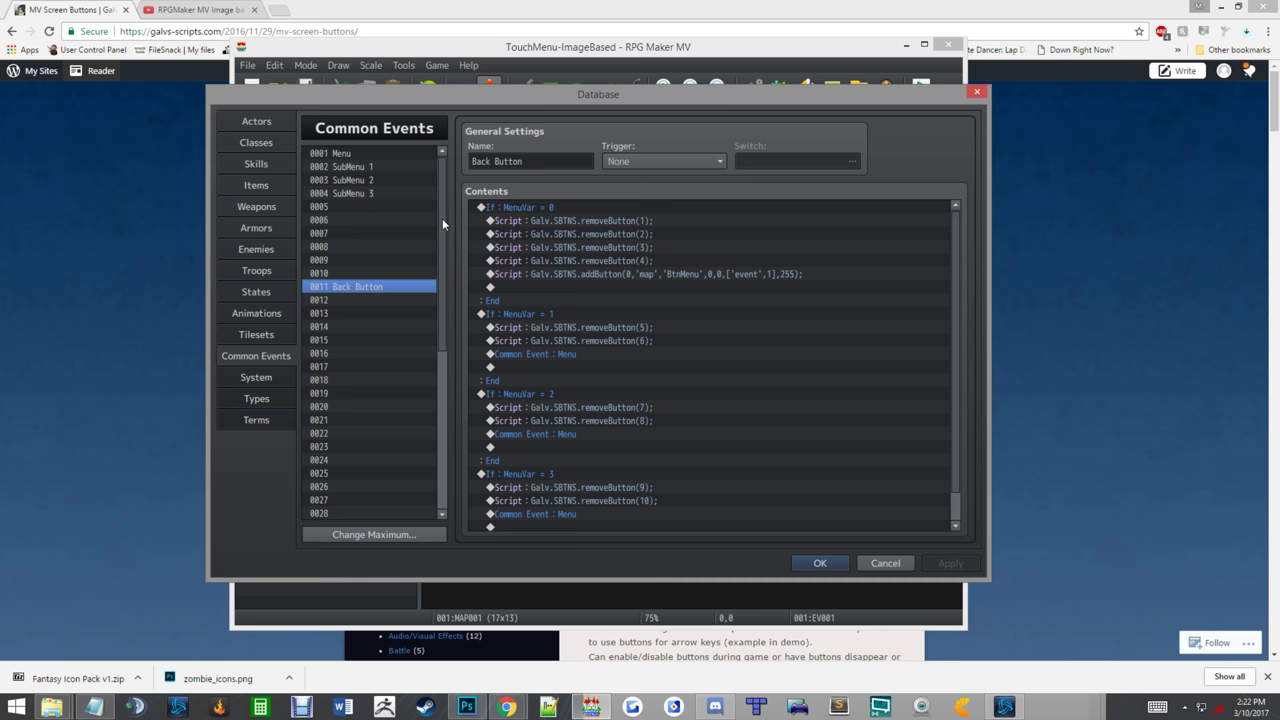
pyautogui.click(336, 153)
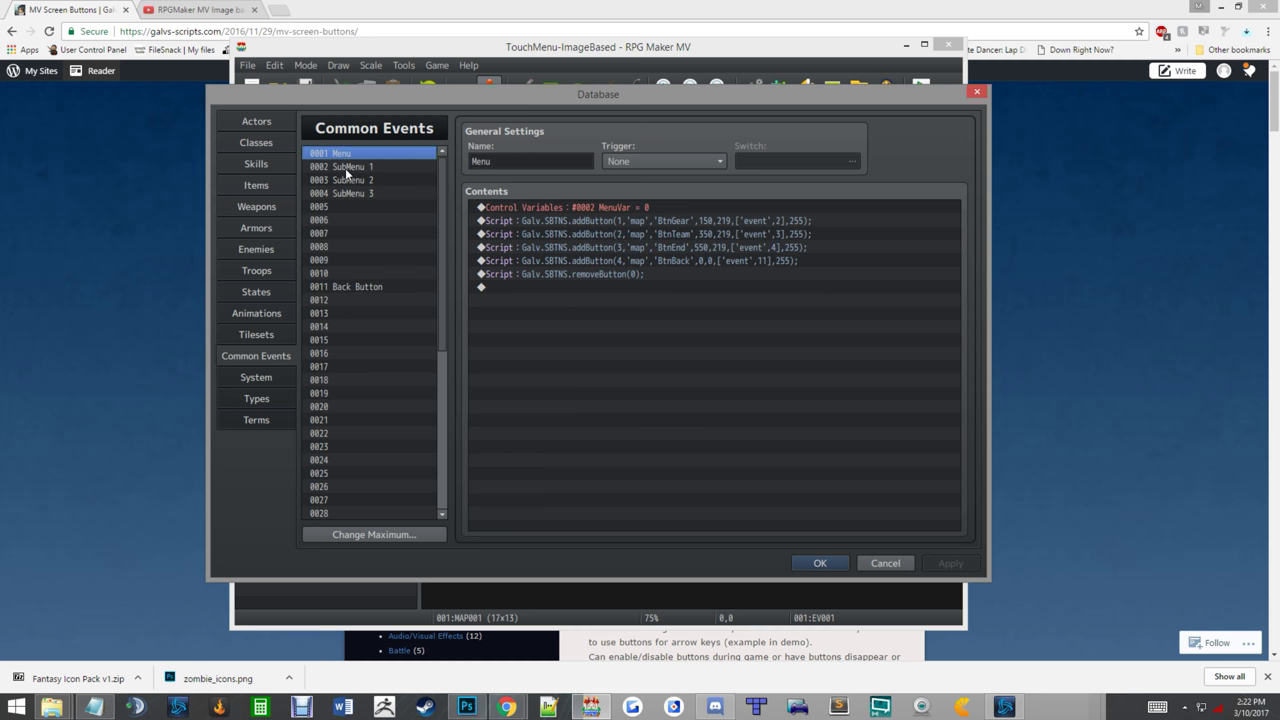
pyautogui.click(358, 286)
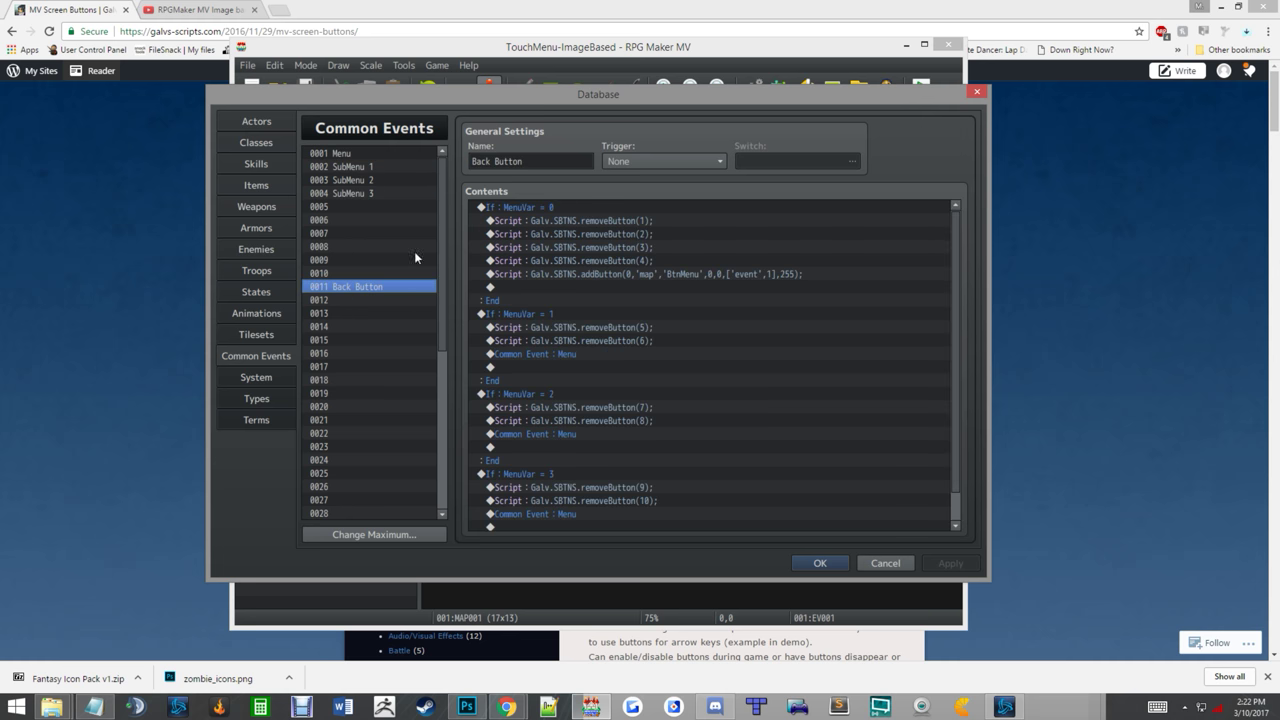
pyautogui.click(545, 225)
pyautogui.click(546, 236)
pyautogui.click(547, 247)
pyautogui.click(546, 260)
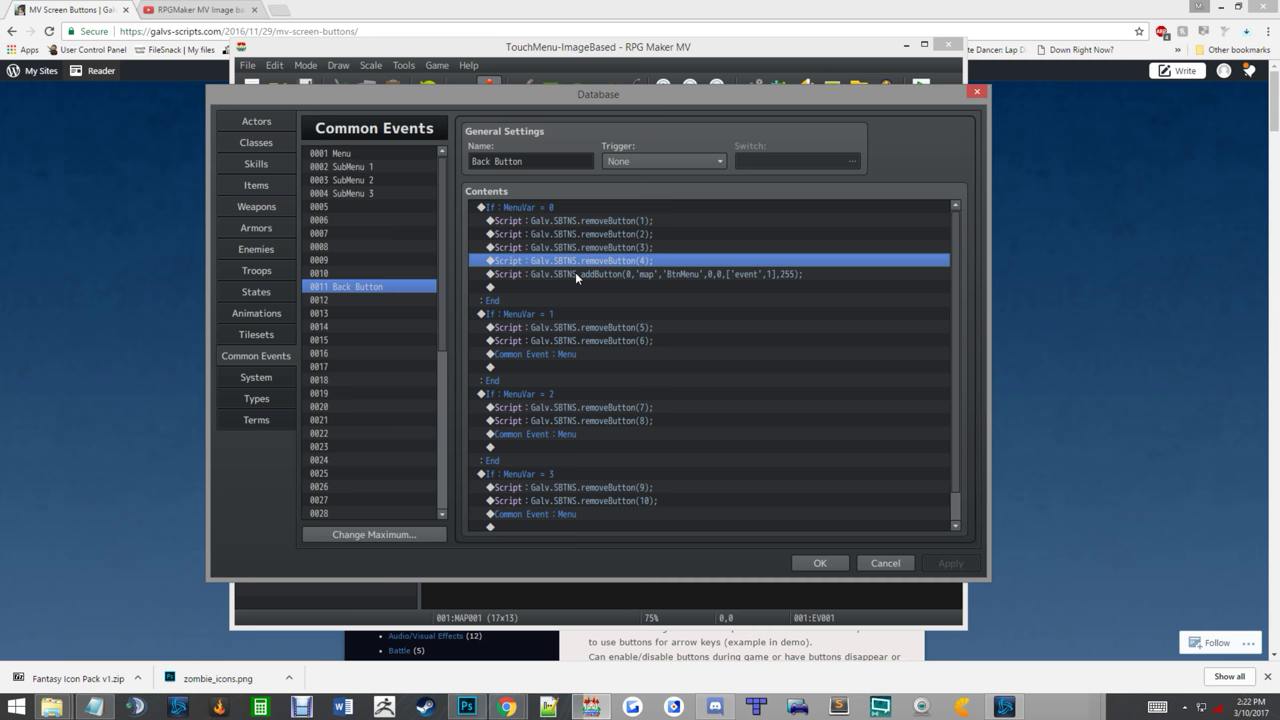
pyautogui.click(575, 272)
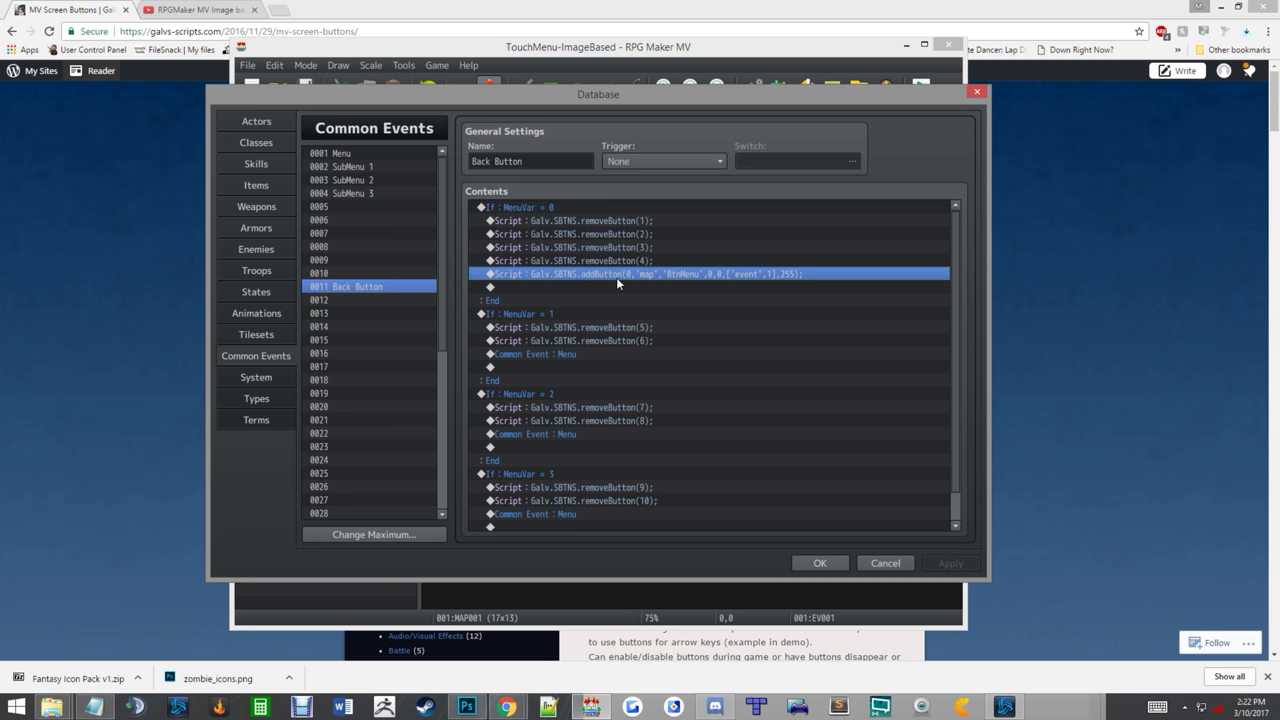
pyautogui.click(530, 208)
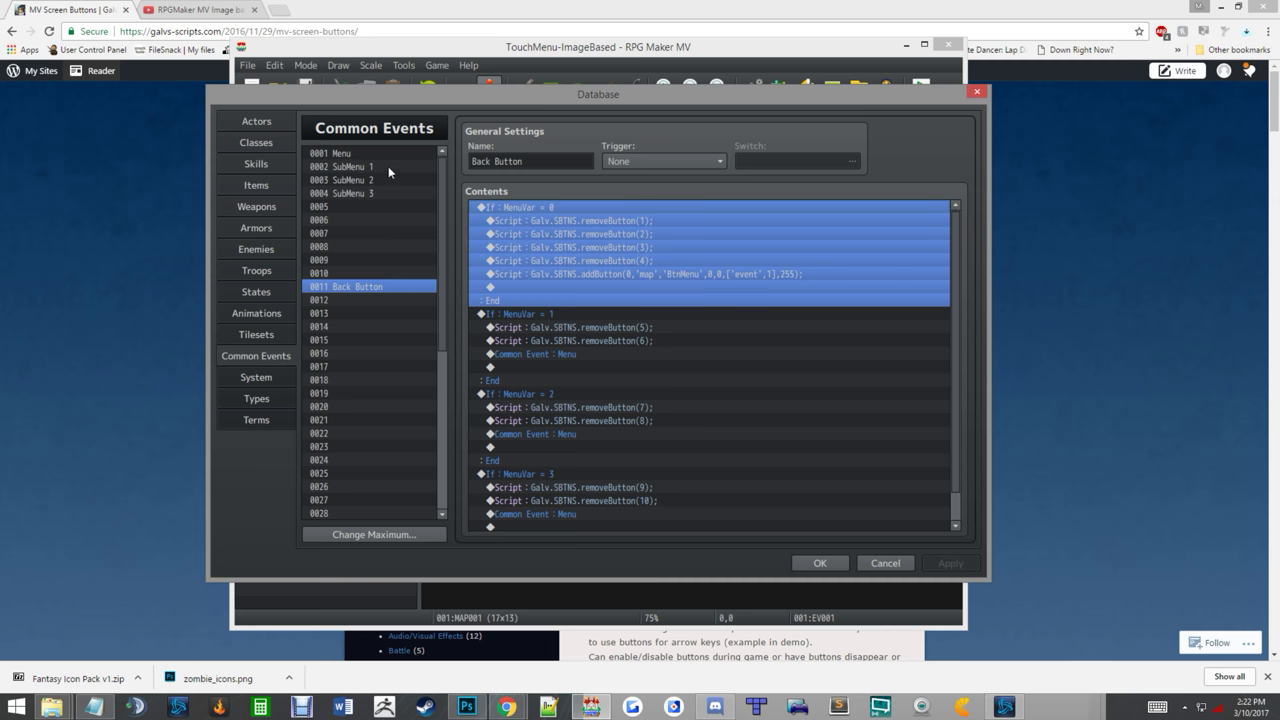
# Step: Compare the removeButton scripts in Back Button's MenuVar = 1 branch with the BtnItem and BtnEquip addButton calls in SubMenu 1
pyautogui.click(358, 168)
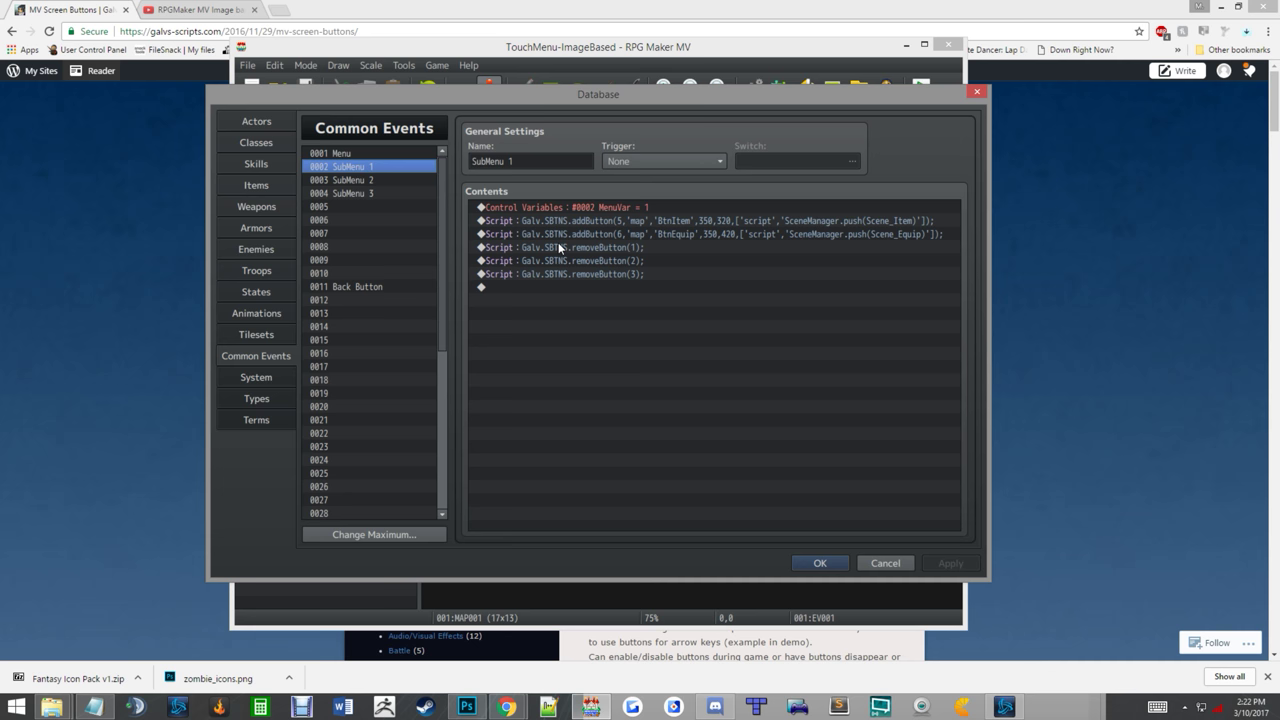
pyautogui.click(368, 287)
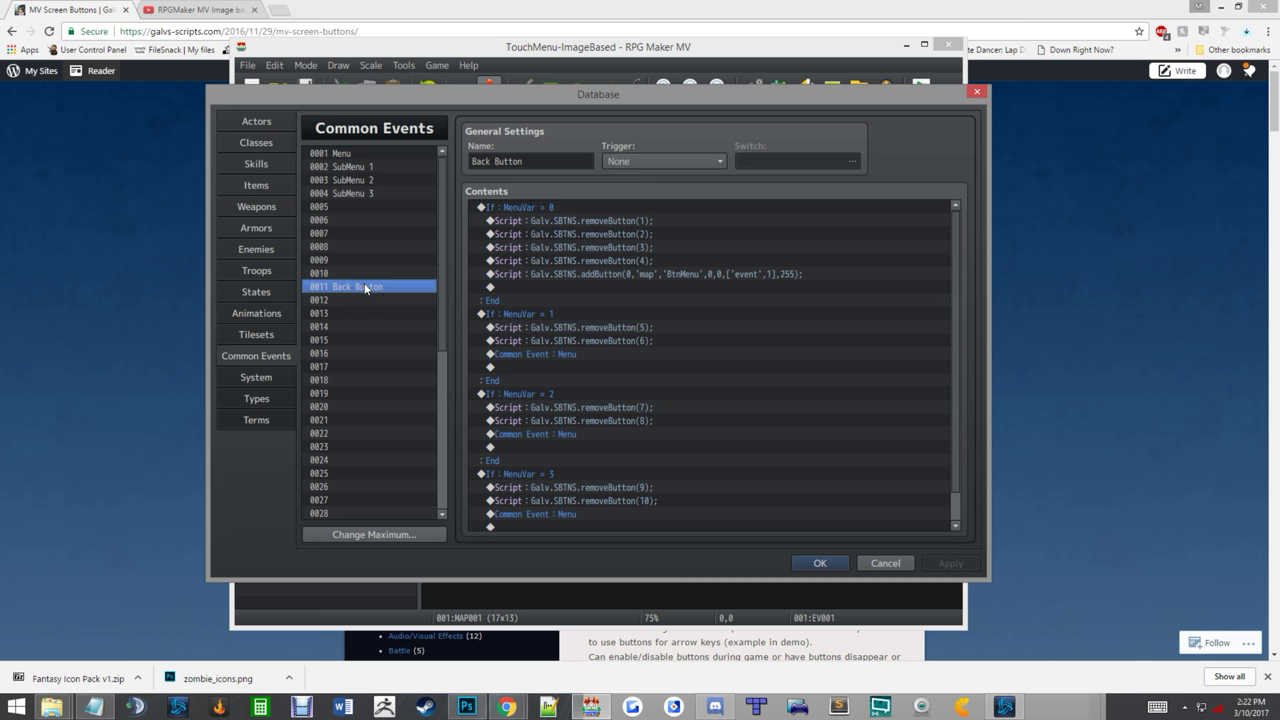
pyautogui.click(540, 327)
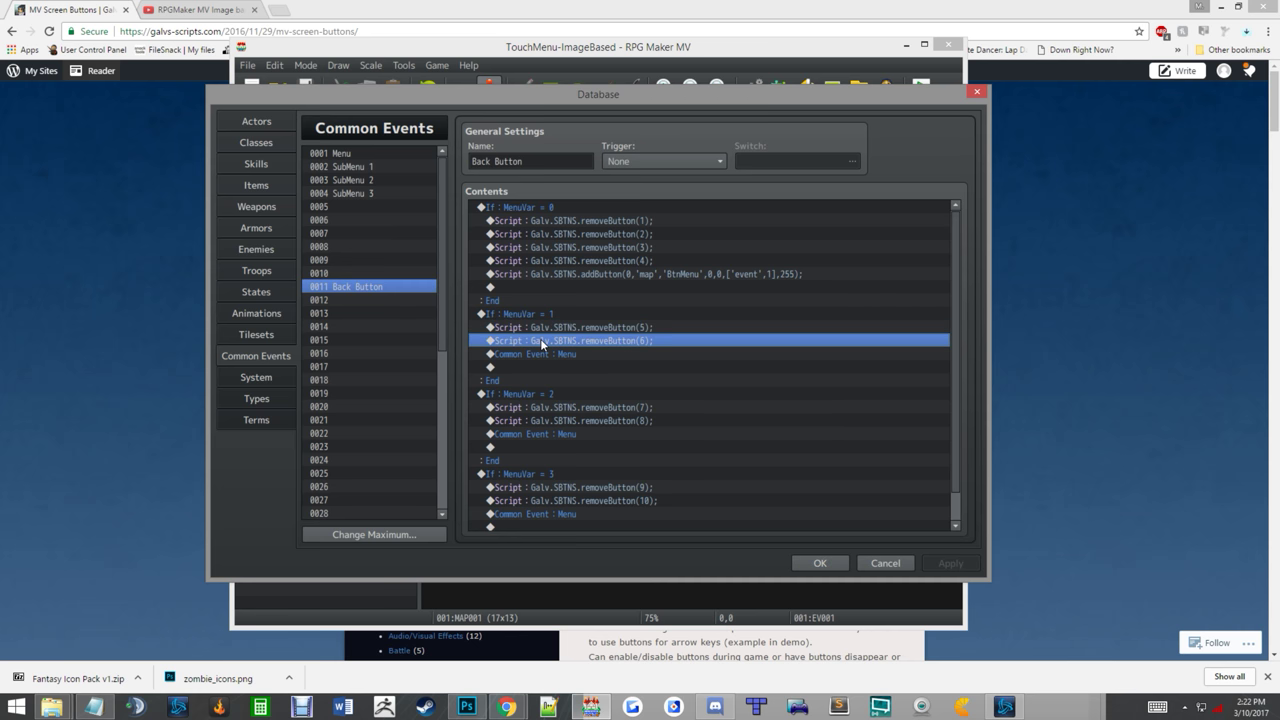
pyautogui.click(360, 168)
pyautogui.click(591, 220)
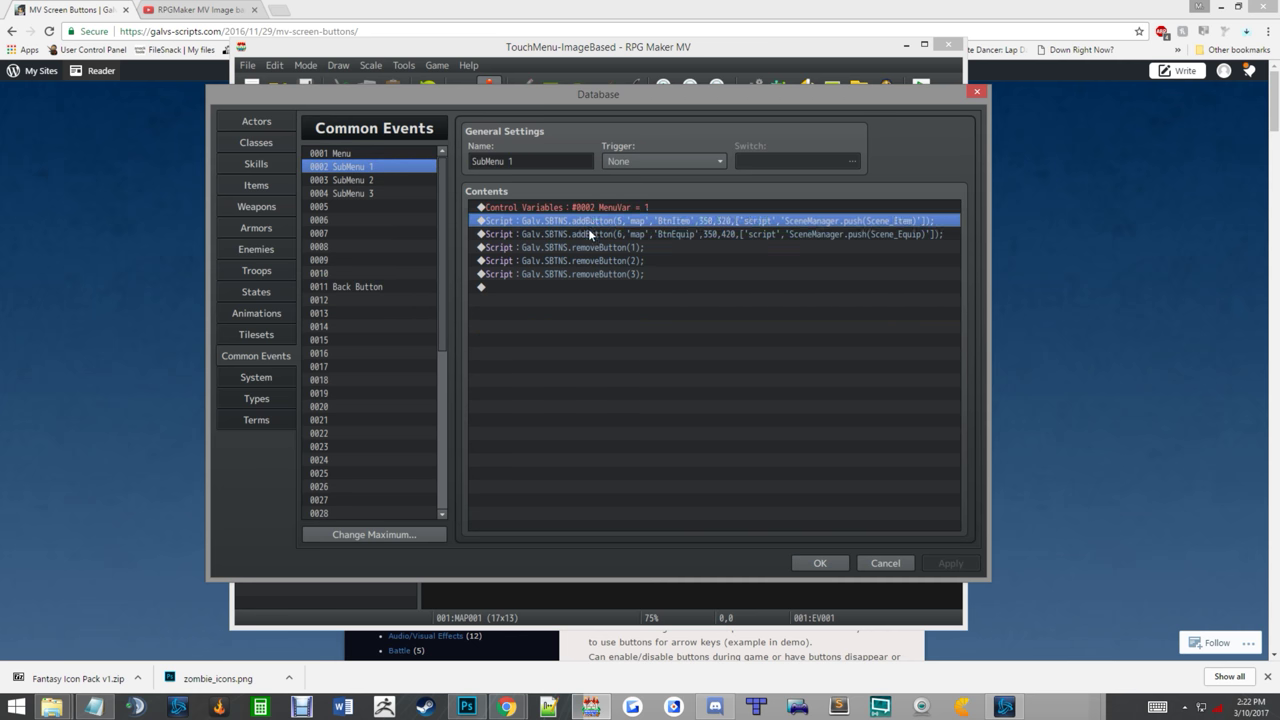
pyautogui.click(593, 234)
# Step: Trace the Menu common event call in Back Button's MenuVar = 1 branch to the four addButton scripts in Menu
pyautogui.click(387, 287)
pyautogui.click(507, 355)
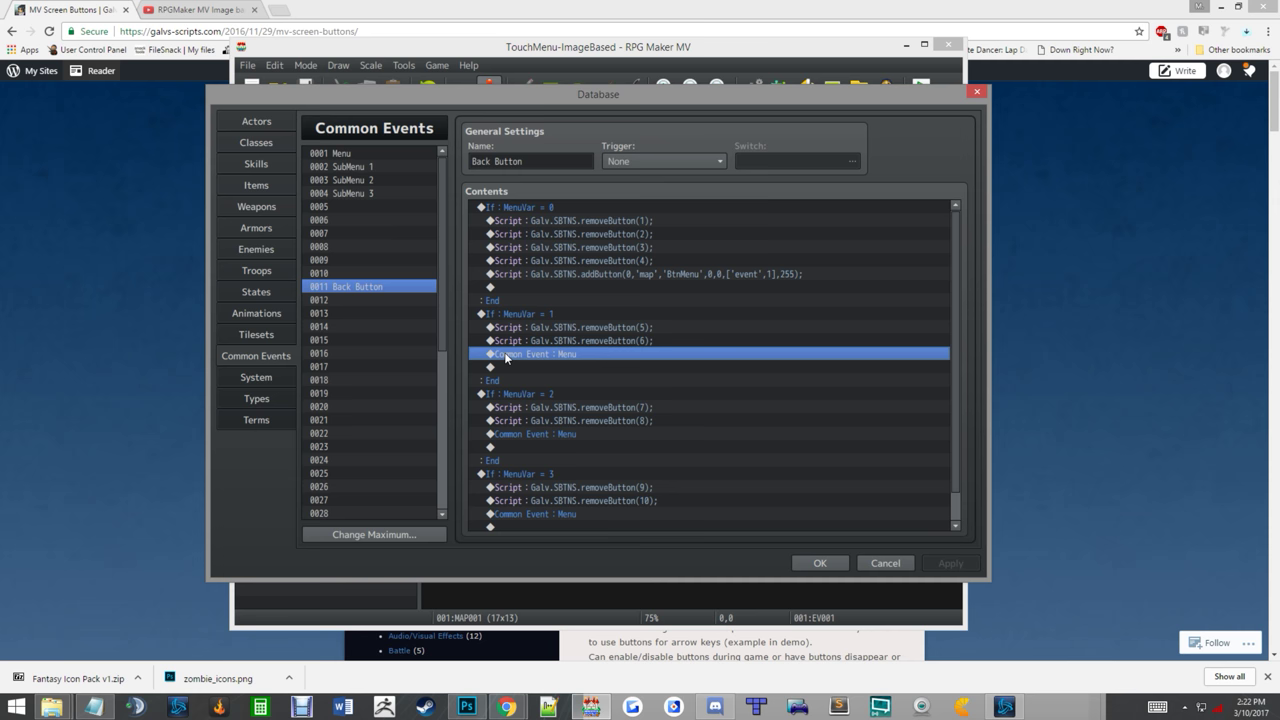
pyautogui.click(340, 155)
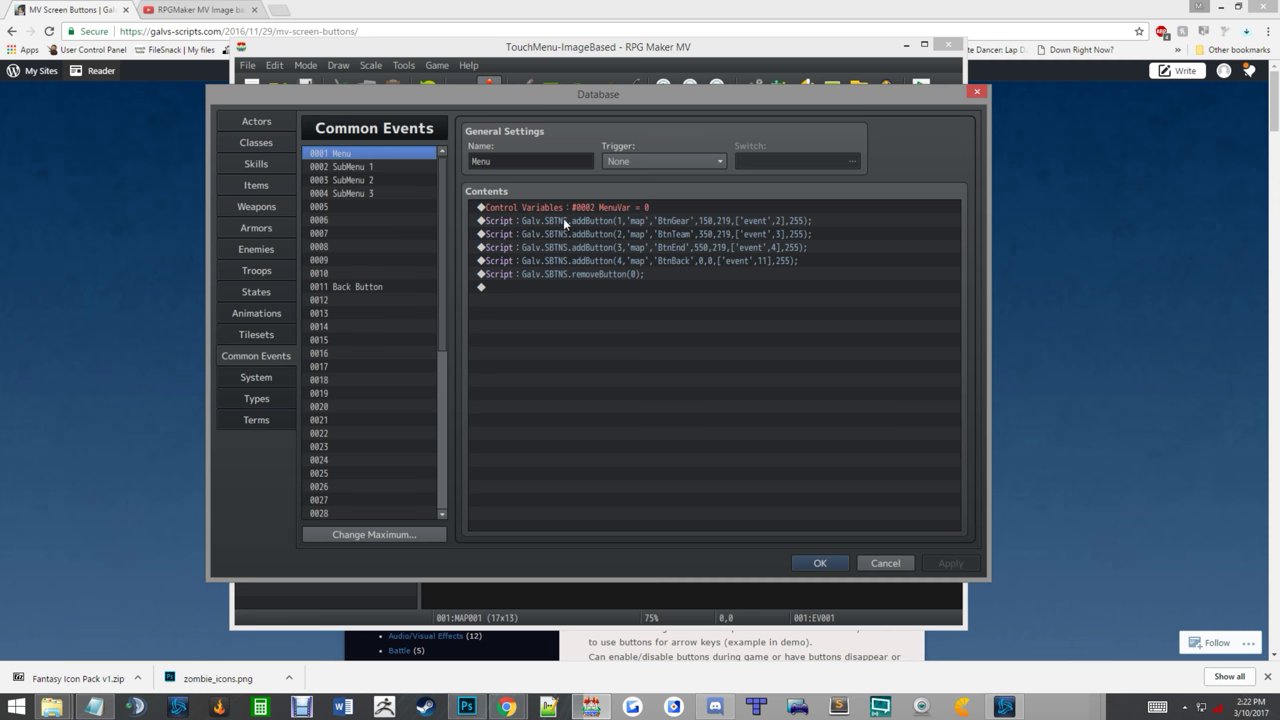
pyautogui.click(603, 222)
pyautogui.click(599, 236)
pyautogui.click(599, 248)
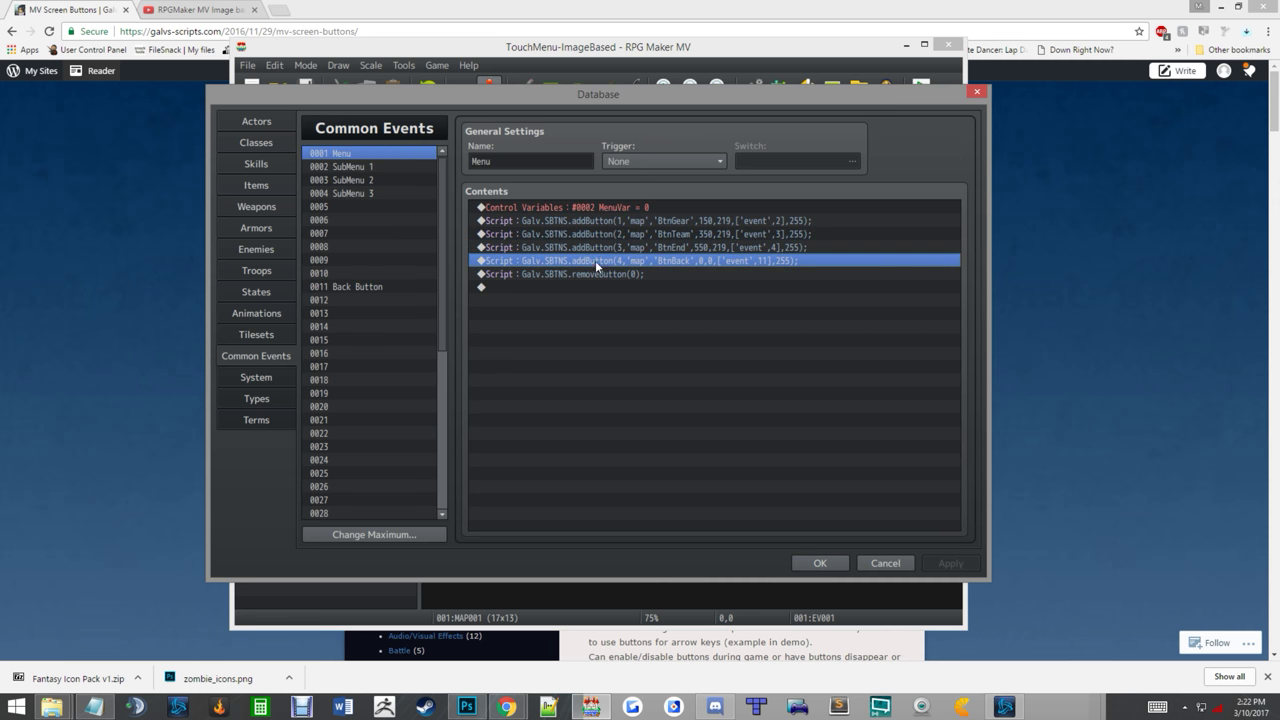
pyautogui.click(594, 261)
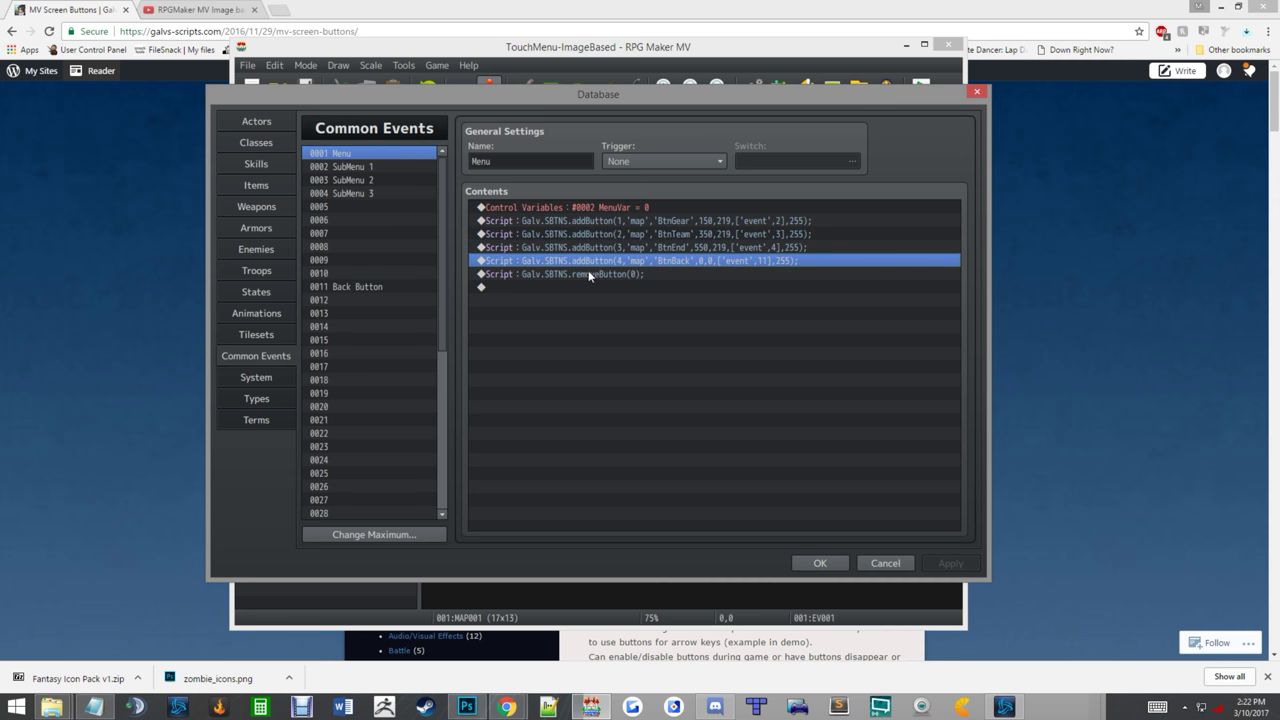
# Step: Review the Back Button, Menu and SubMenu 1 to 3 common events again, and close the database without applying changes
pyautogui.click(359, 287)
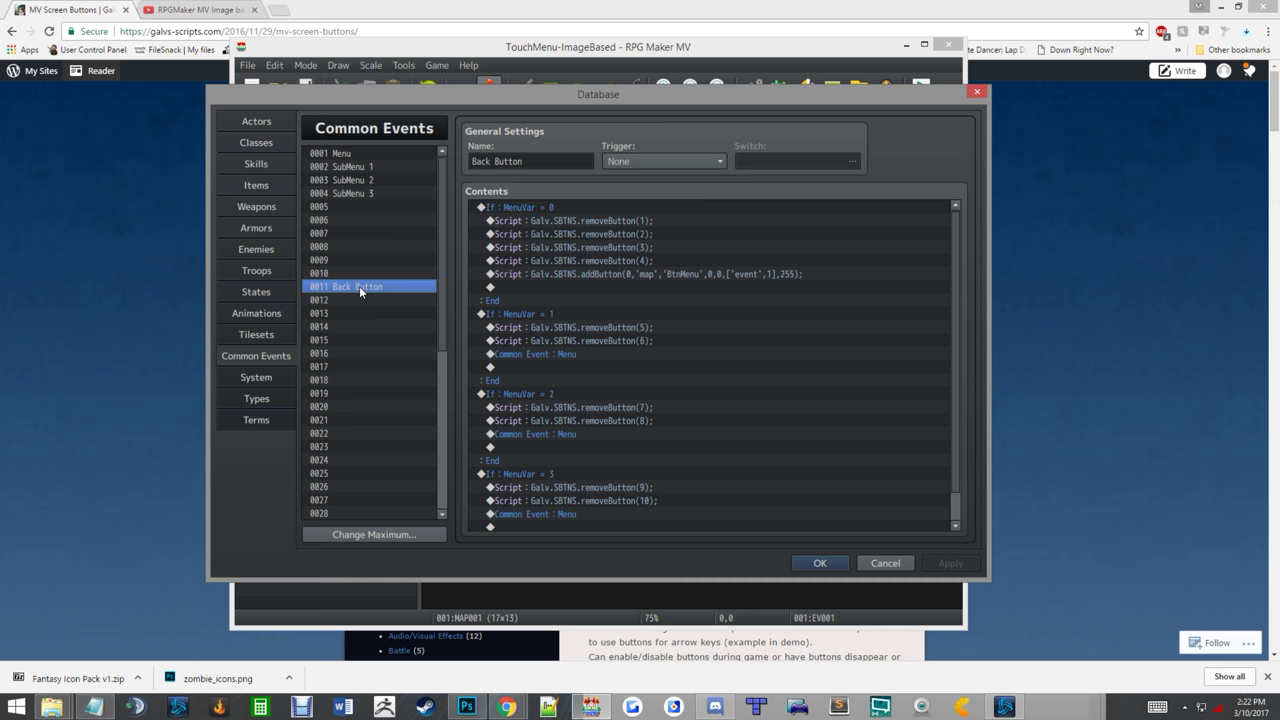
pyautogui.click(362, 181)
pyautogui.click(364, 167)
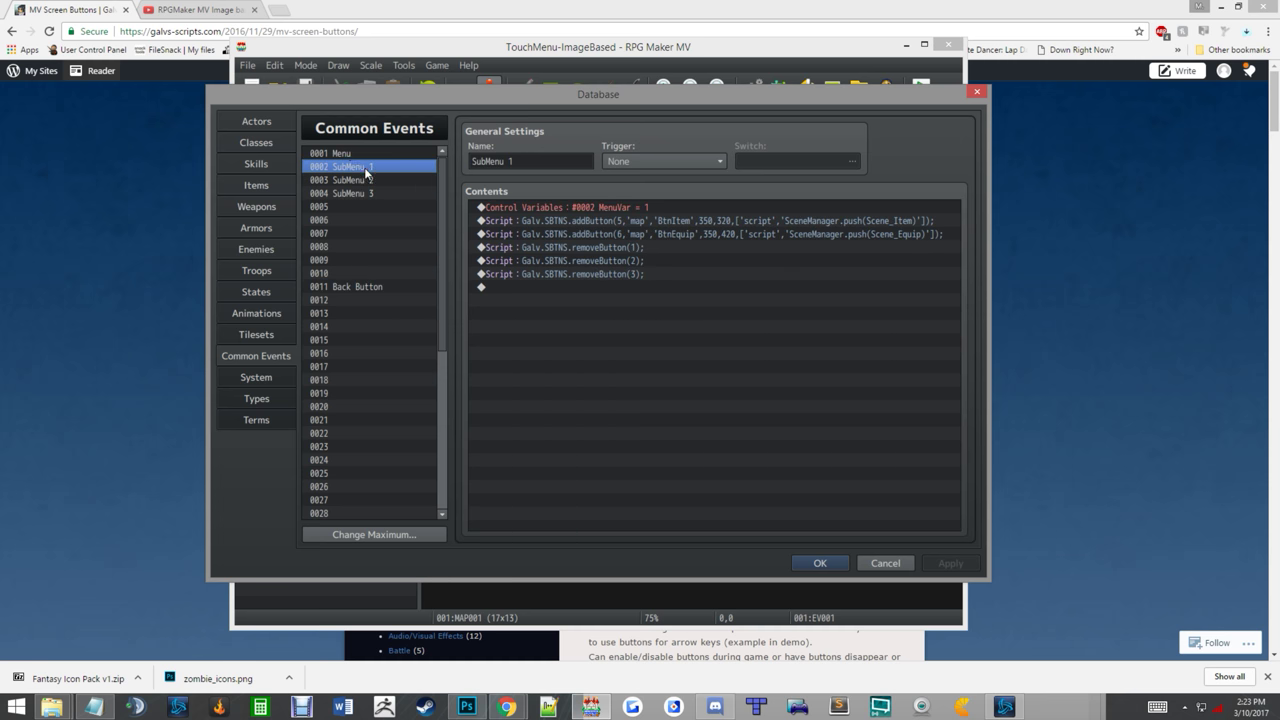
pyautogui.click(350, 153)
pyautogui.click(354, 192)
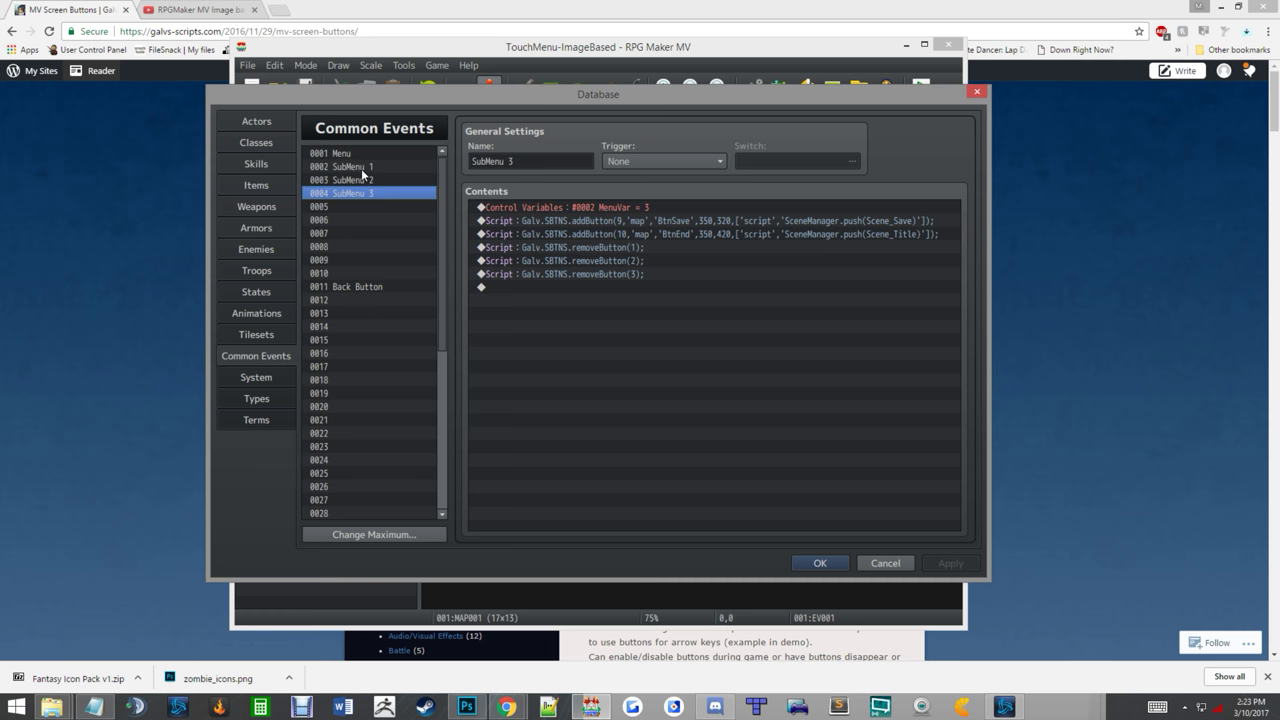
pyautogui.click(362, 180)
pyautogui.click(362, 167)
pyautogui.click(362, 180)
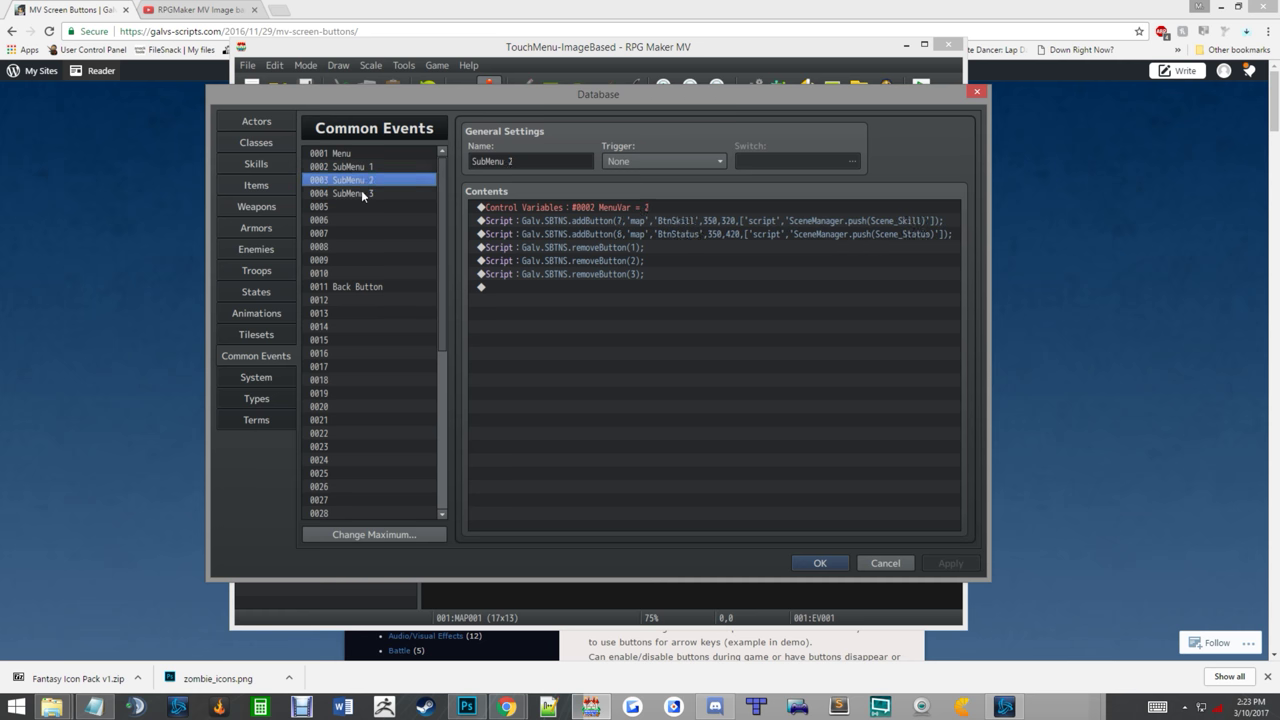
pyautogui.click(358, 287)
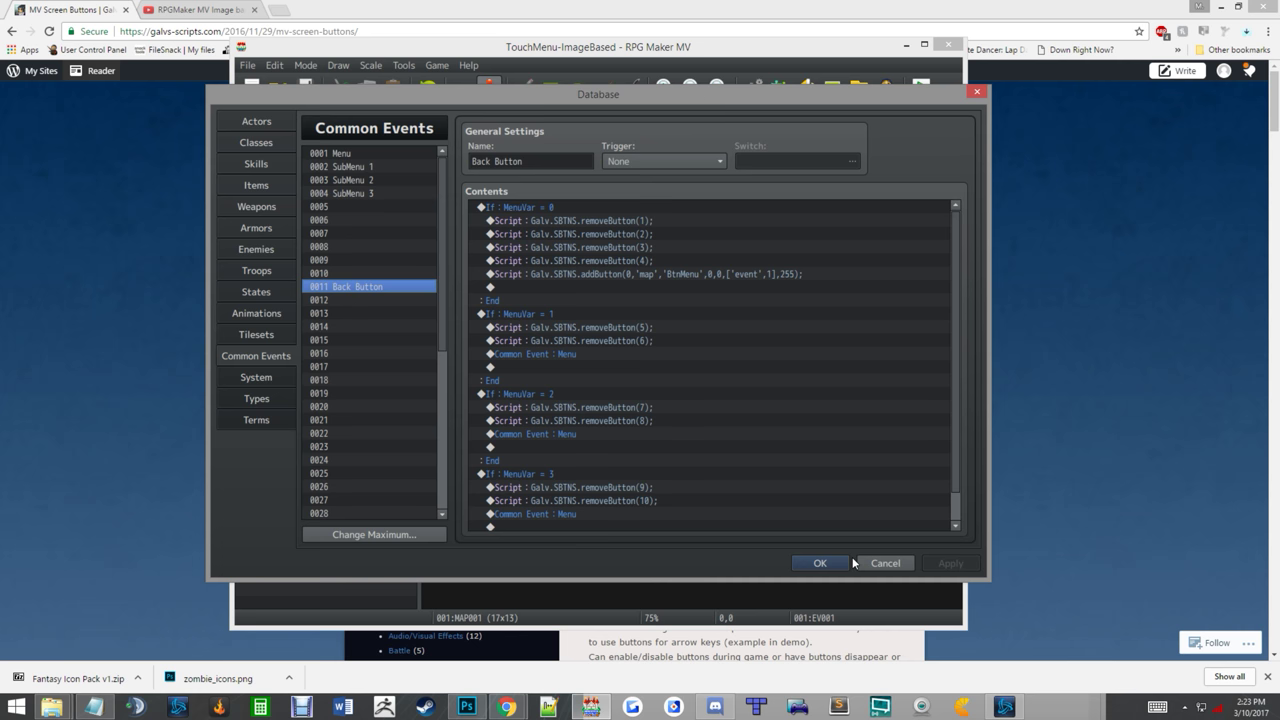
pyautogui.scroll(-1, 714, 424)
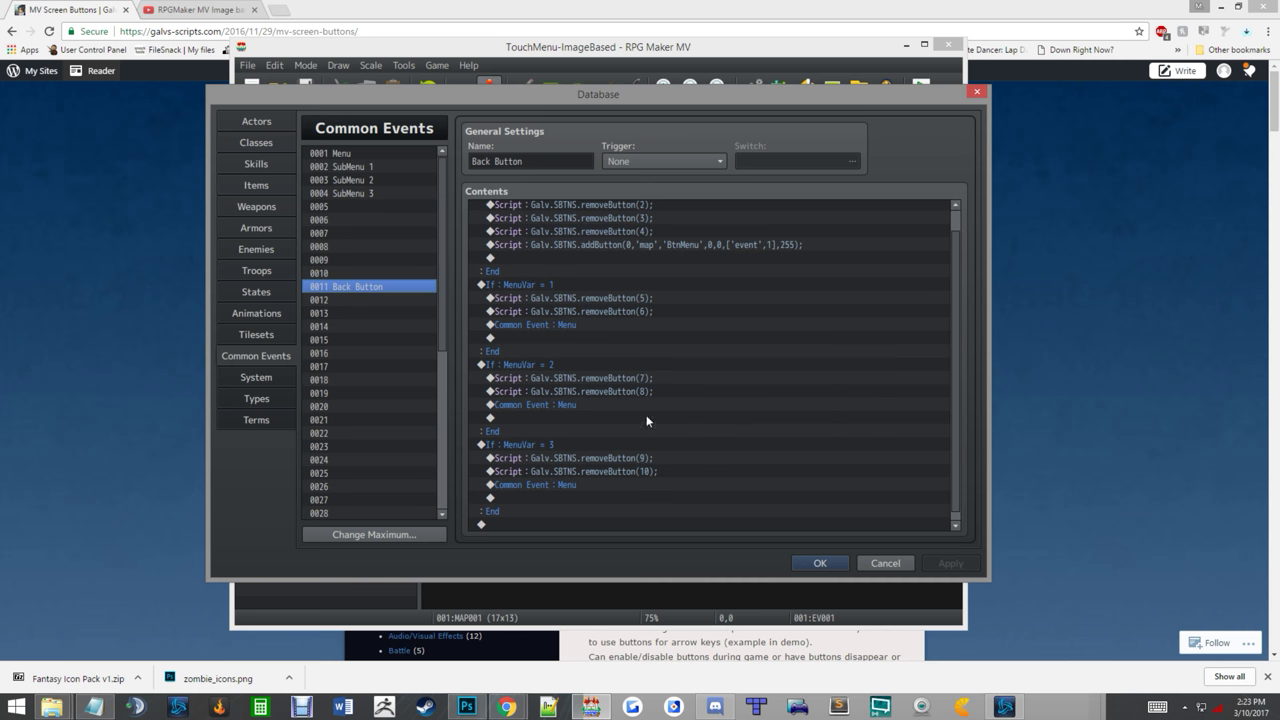
pyautogui.click(880, 563)
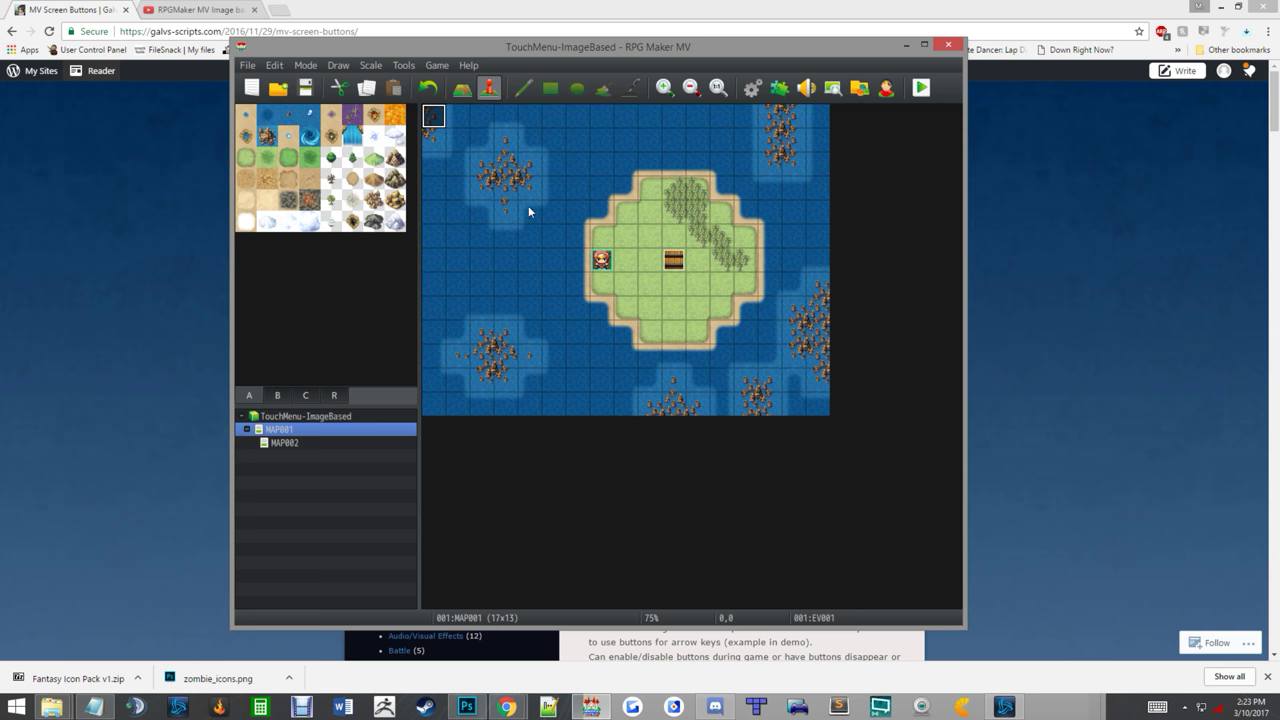
# Step: Switch to Chrome and look through the MV Screen Buttons plugin page on Galv's site, returning to its beginning
pyautogui.click(177, 163)
pyautogui.scroll(-4, 320, 210)
pyautogui.scroll(-3, 290, 190)
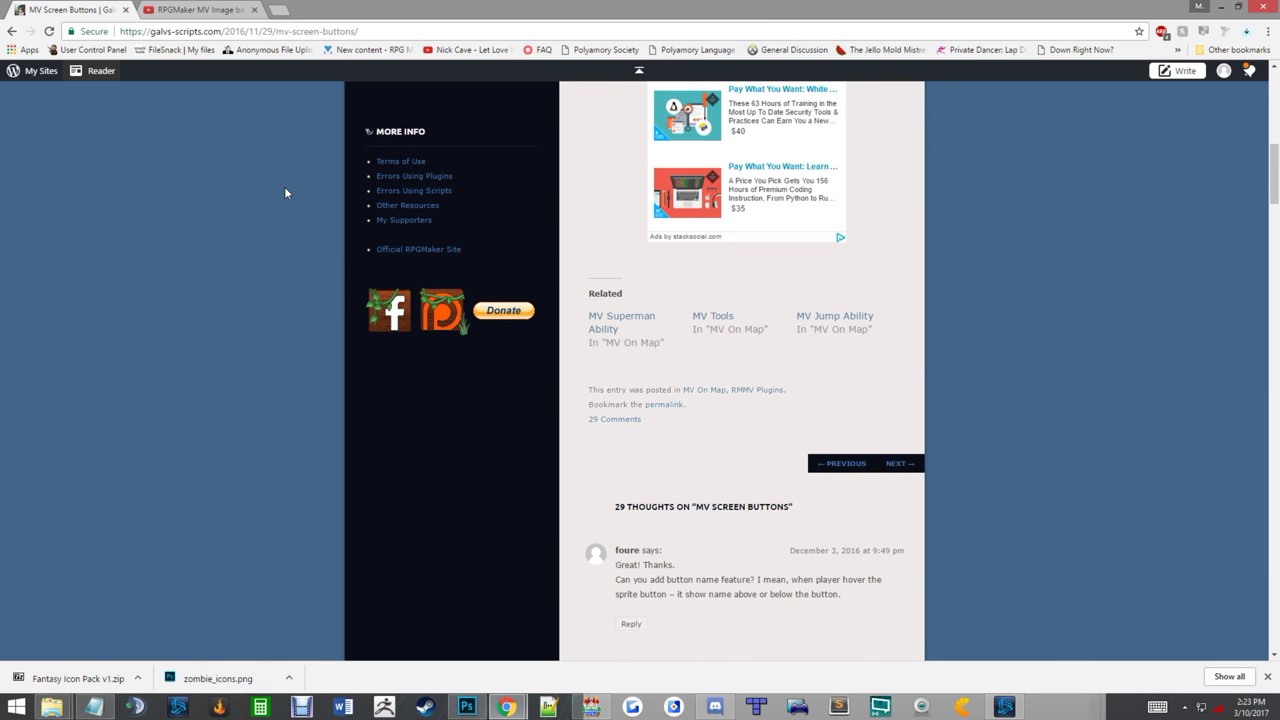
pyautogui.scroll(7, 280, 175)
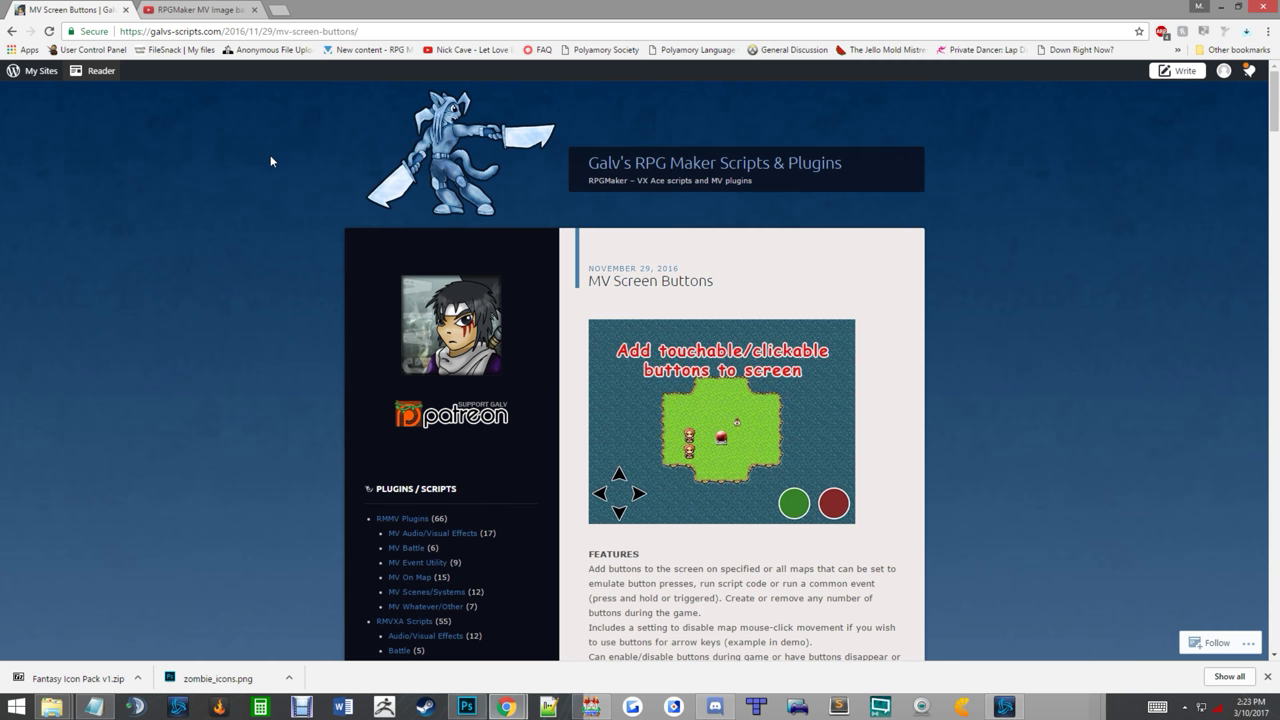